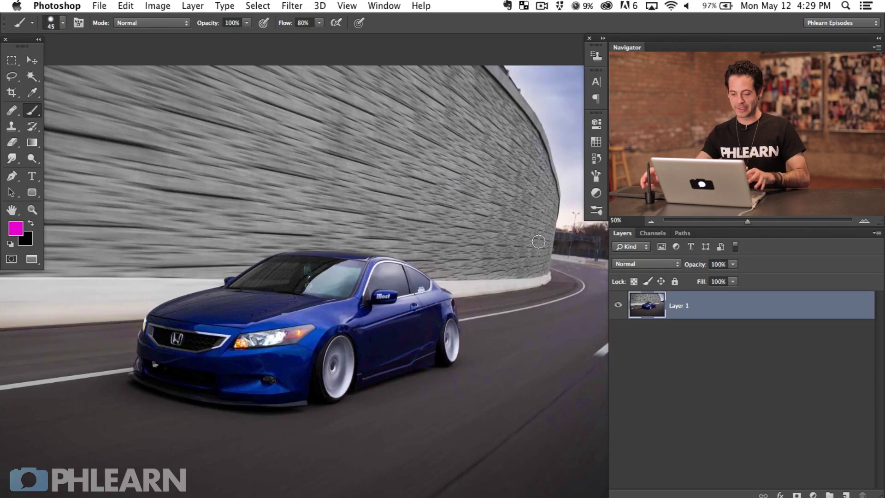
# Add a Hue/Saturation adjustment layer above Layer 1
pyautogui.moveTo(322, 305); pyautogui.dragTo(380, 353)
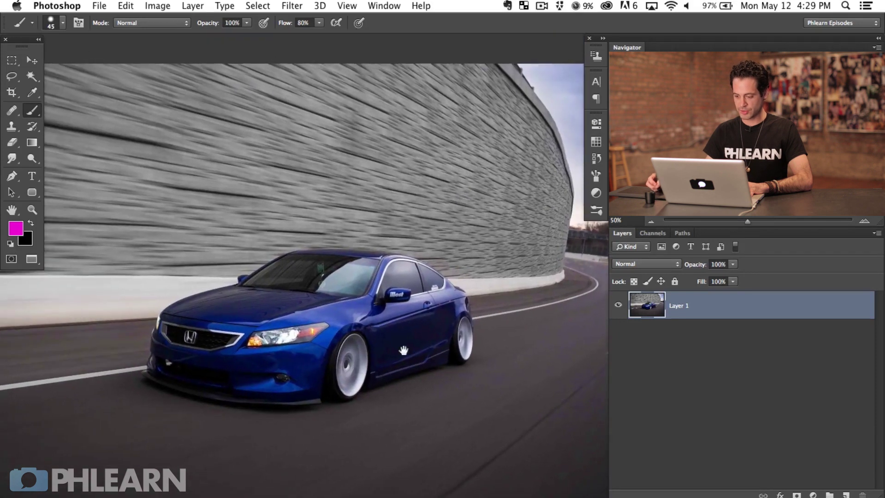
pyautogui.moveTo(462, 339); pyautogui.dragTo(439, 347)
pyautogui.click(814, 494)
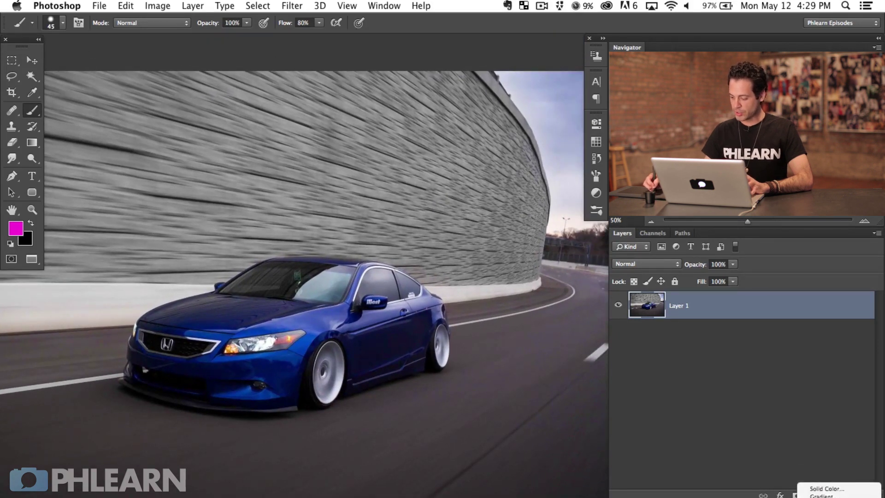
pyautogui.click(825, 493)
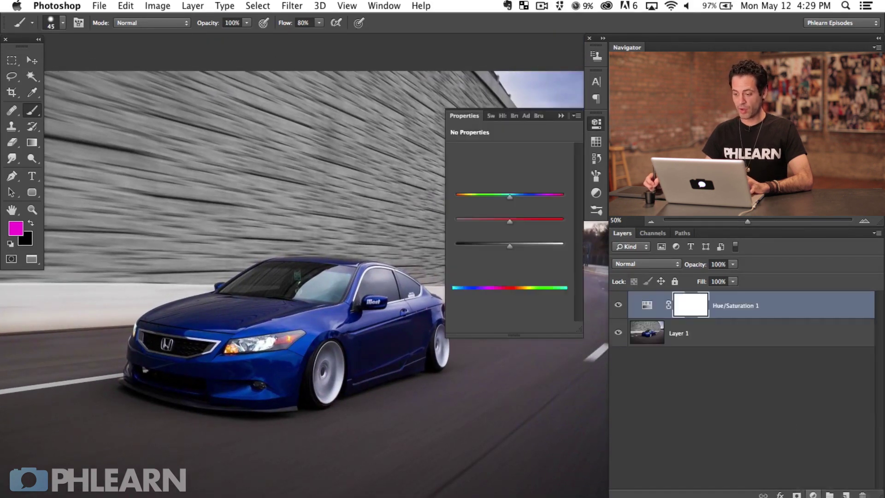
# Try Master hue shifts of +17, -114 and +111 on the whole photo, and reset the adjustment
pyautogui.moveTo(442, 198); pyautogui.dragTo(350, 201)
pyautogui.hscroll(3, 342, 253)
pyautogui.scroll(1, 342, 253)
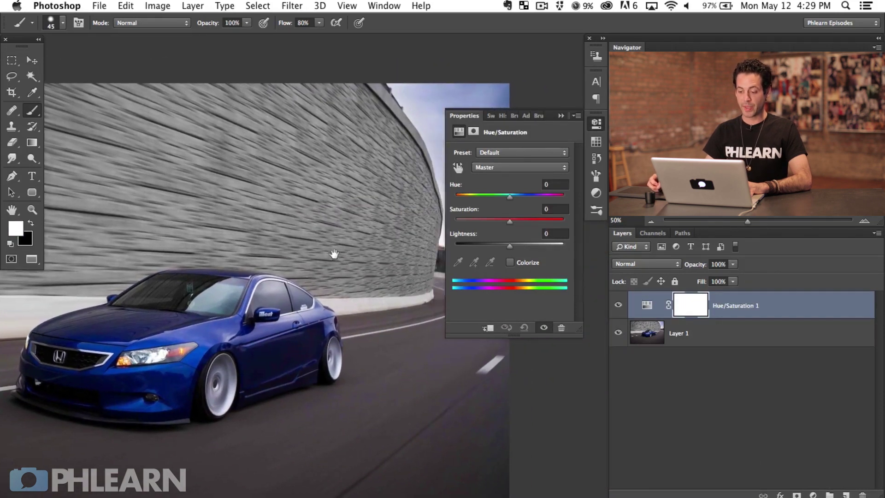
pyautogui.moveTo(513, 199); pyautogui.dragTo(523, 214)
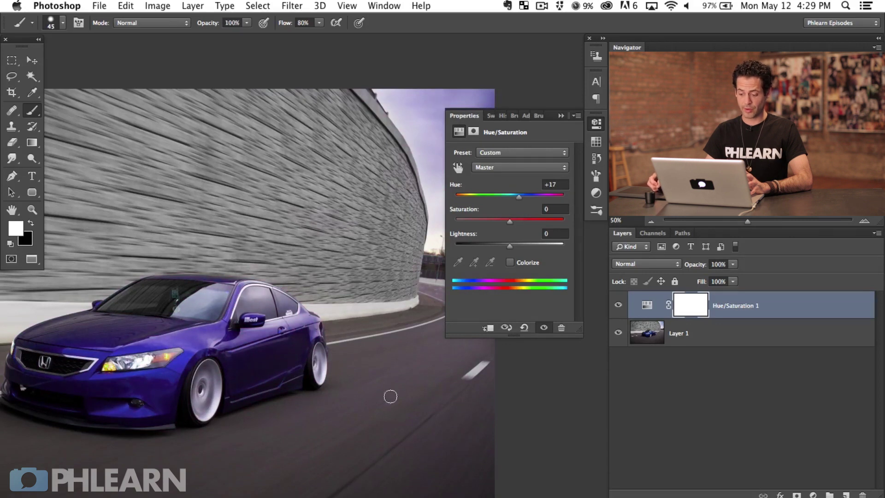
pyautogui.moveTo(516, 197)
pyautogui.mouseDown()
pyautogui.moveTo(477, 199)
pyautogui.moveTo(509, 201)
pyautogui.moveTo(475, 205)
pyautogui.moveTo(485, 212)
pyautogui.moveTo(470, 203)
pyautogui.mouseUp()
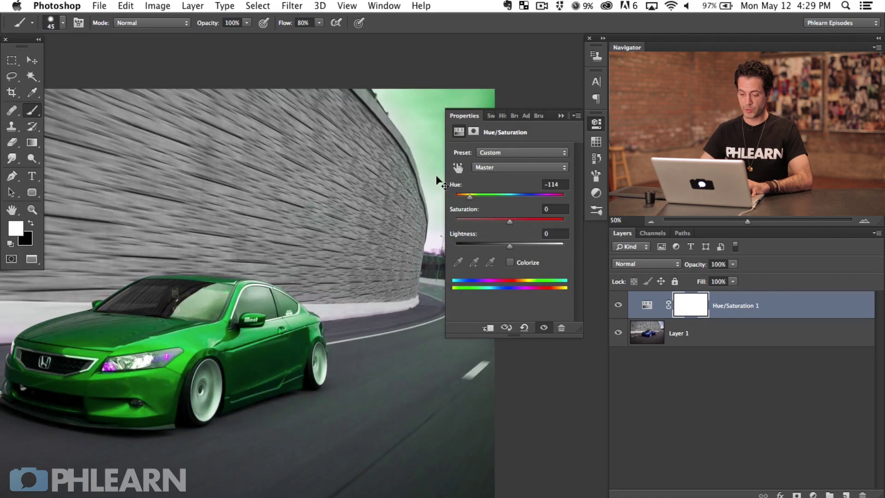
pyautogui.press('super+equal')
pyautogui.press('super+equal')
pyautogui.moveTo(131, 468); pyautogui.dragTo(452, 352)
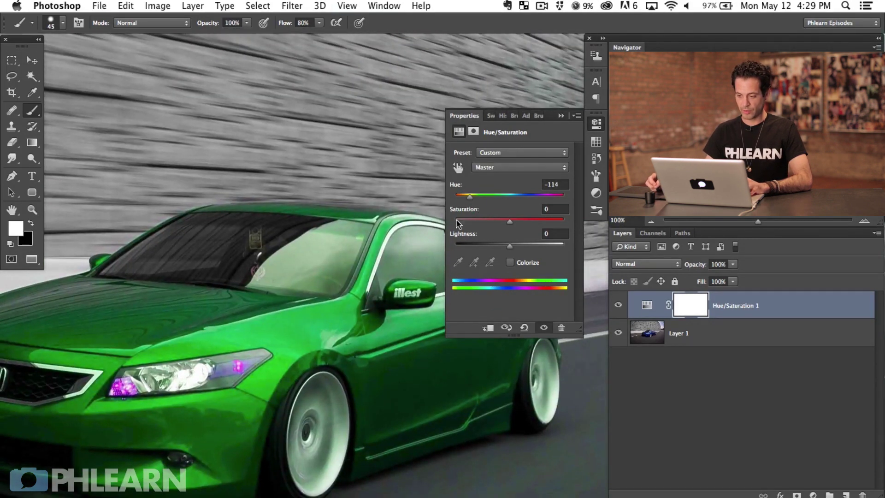
pyautogui.moveTo(470, 196); pyautogui.dragTo(549, 197)
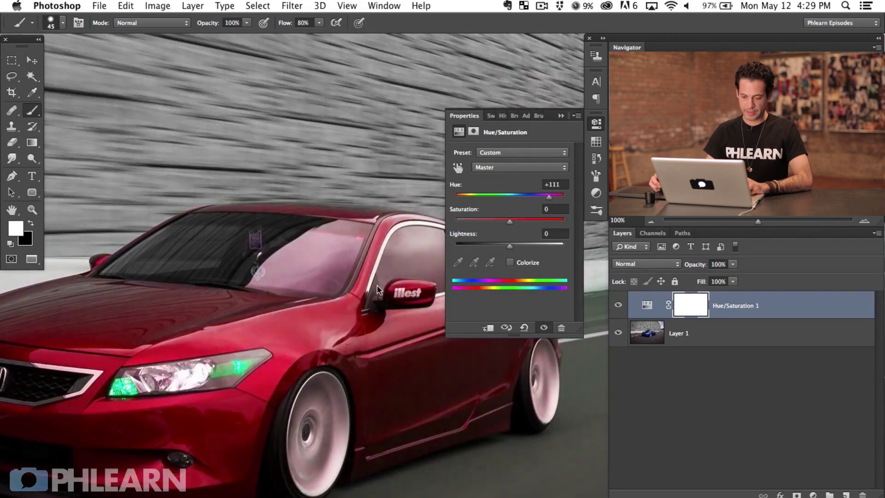
pyautogui.hscroll(-3, 346, 305)
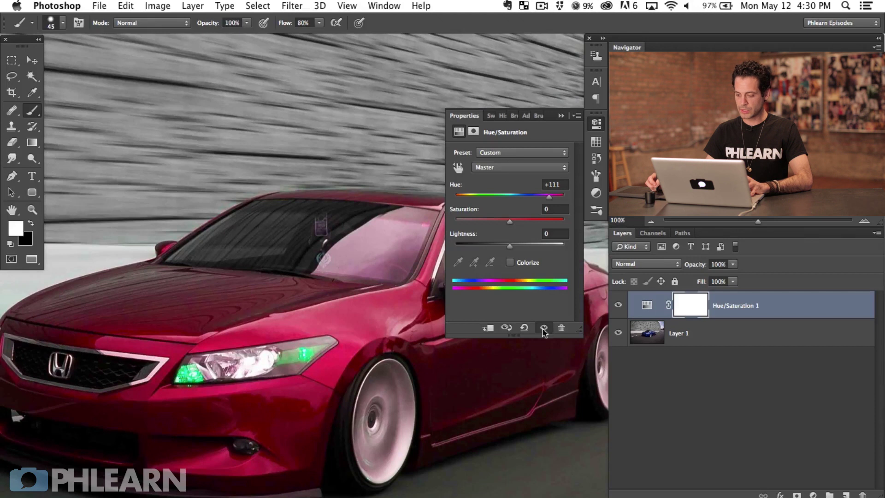
pyautogui.click(525, 327)
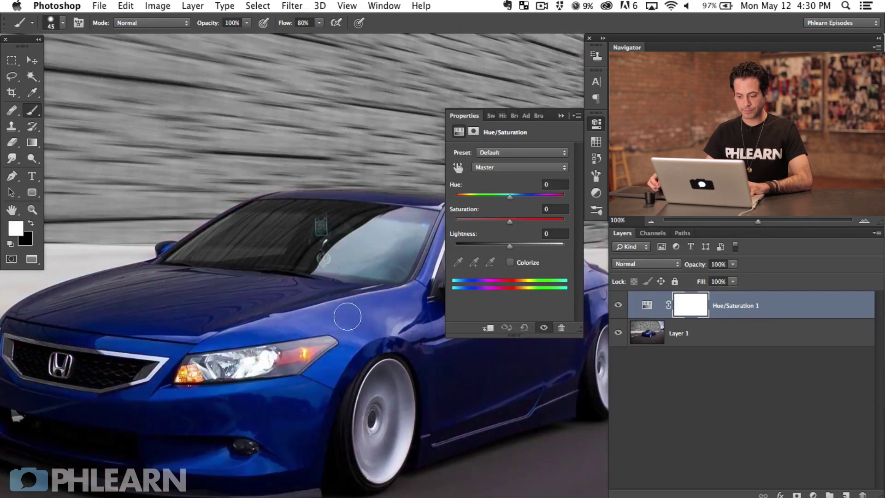
# Restrict the Hue/Saturation adjustment to the Blues range and set its hue to -72
pyautogui.hscroll(2, 348, 316)
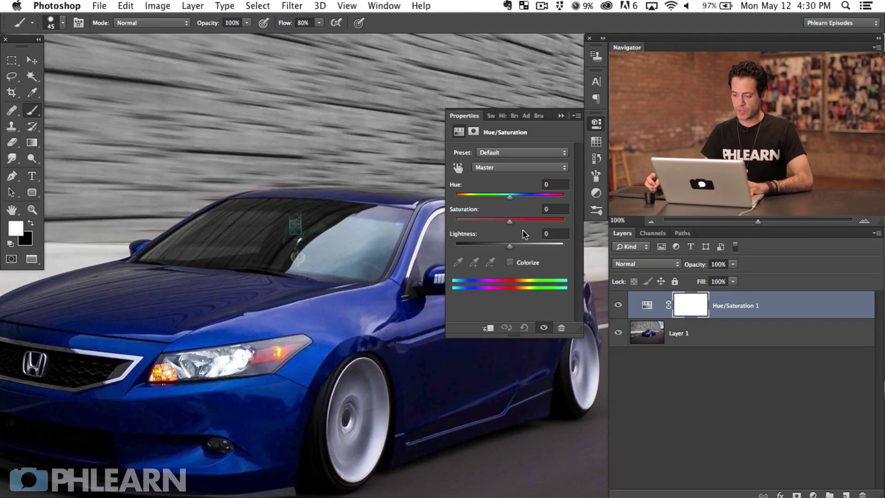
pyautogui.click(502, 168)
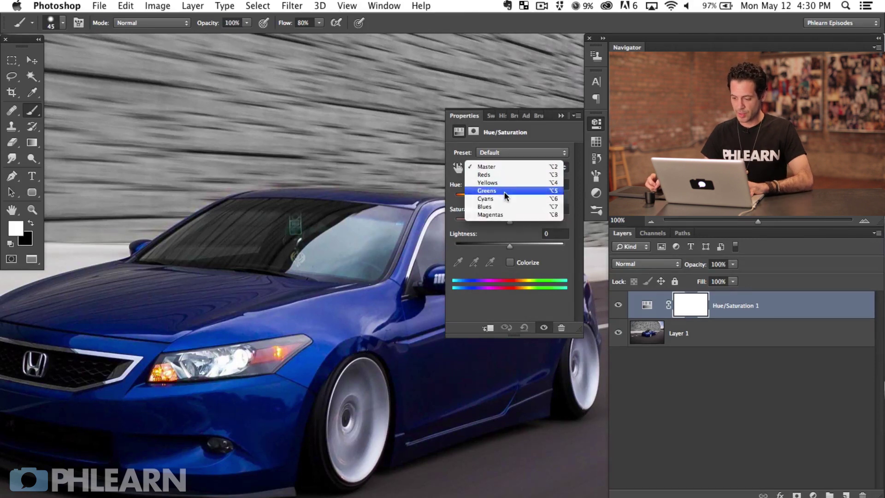
pyautogui.click(506, 207)
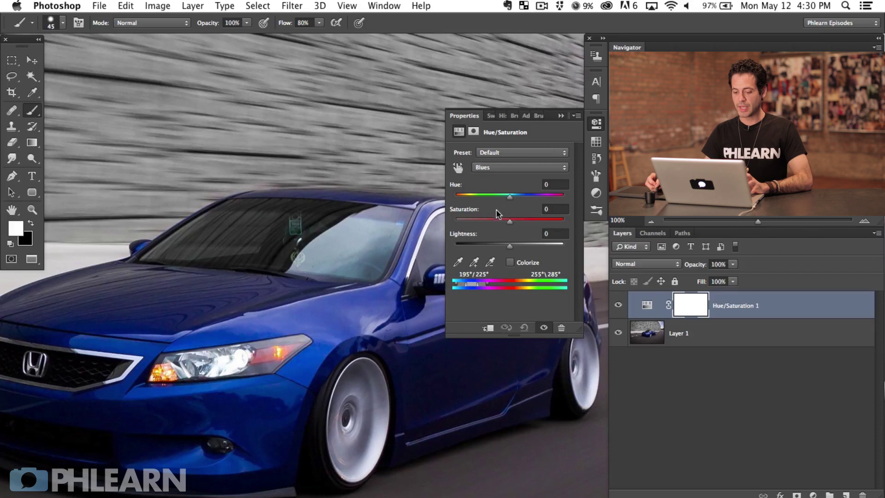
pyautogui.moveTo(515, 201)
pyautogui.mouseDown()
pyautogui.moveTo(534, 202)
pyautogui.moveTo(495, 199)
pyautogui.mouseUp()
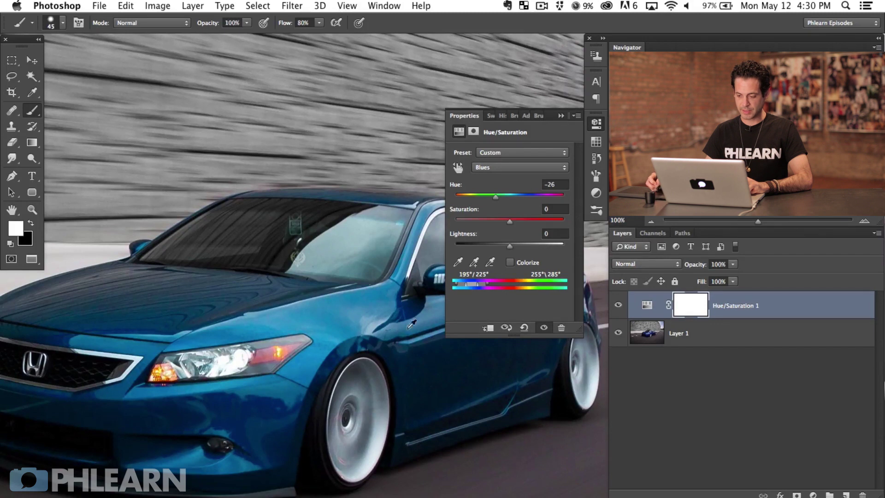
pyautogui.moveTo(475, 196); pyautogui.dragTo(475, 195)
pyautogui.press('super+minus')
pyautogui.moveTo(348, 340); pyautogui.dragTo(285, 382)
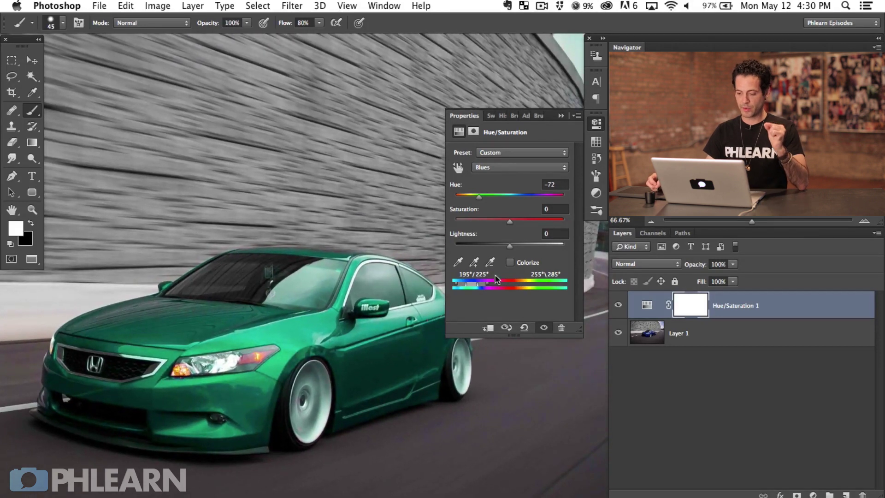
# Sample the car's body paint as the adjustment's color range, set its hue to -95, and compare with the original
pyautogui.click(458, 262)
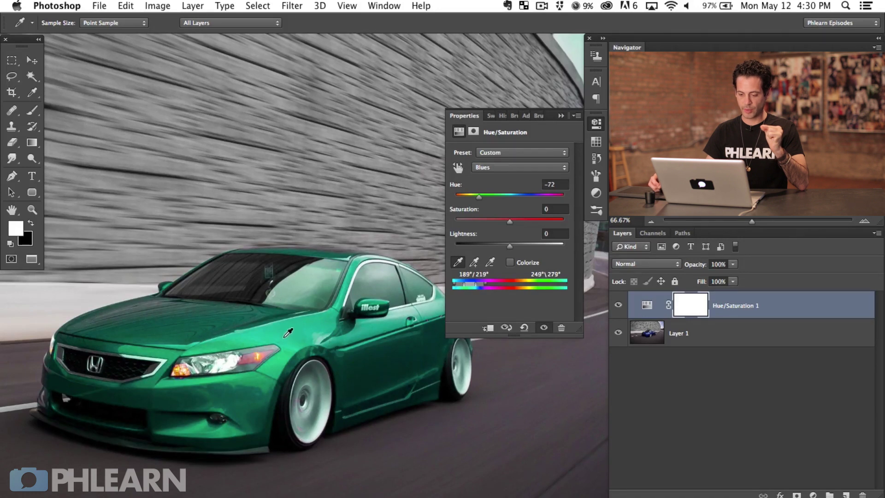
pyautogui.click(261, 353)
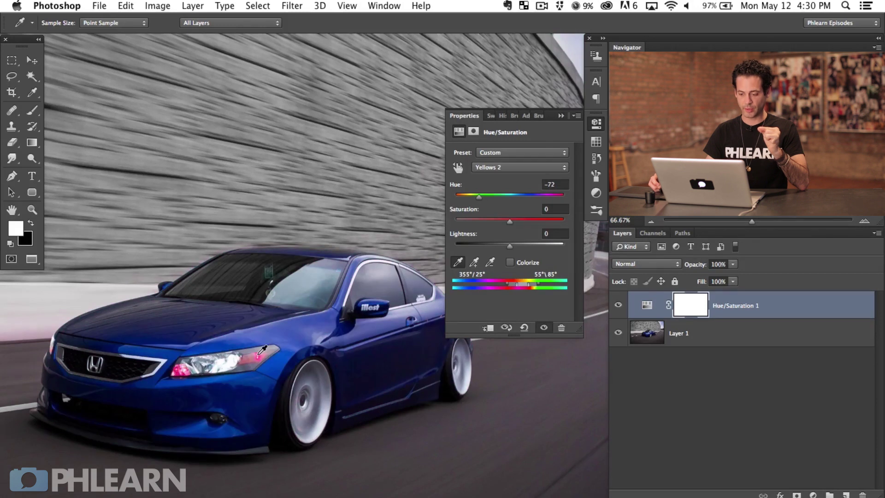
pyautogui.click(295, 328)
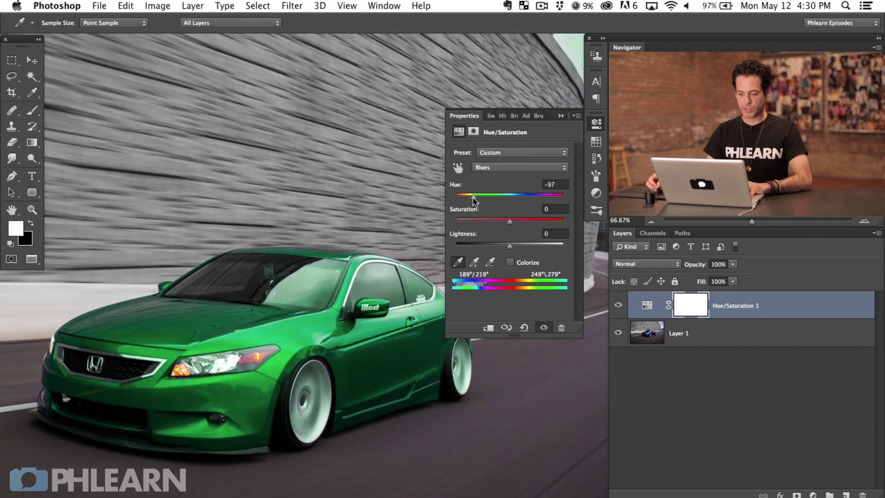
pyautogui.click(619, 305)
pyautogui.click(619, 305)
pyautogui.click(619, 306)
pyautogui.click(619, 305)
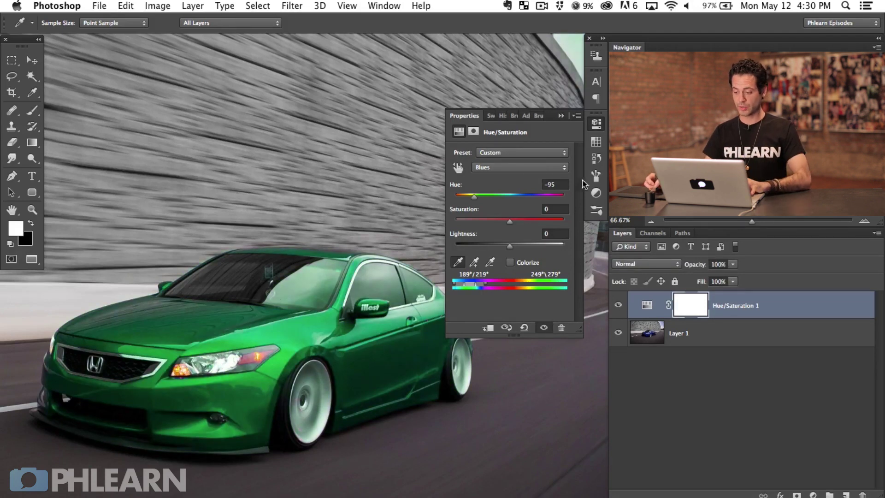
# Compare the car's paint, glass and wheels up close with the Hue/Saturation adjustment hidden and shown
pyautogui.click(595, 124)
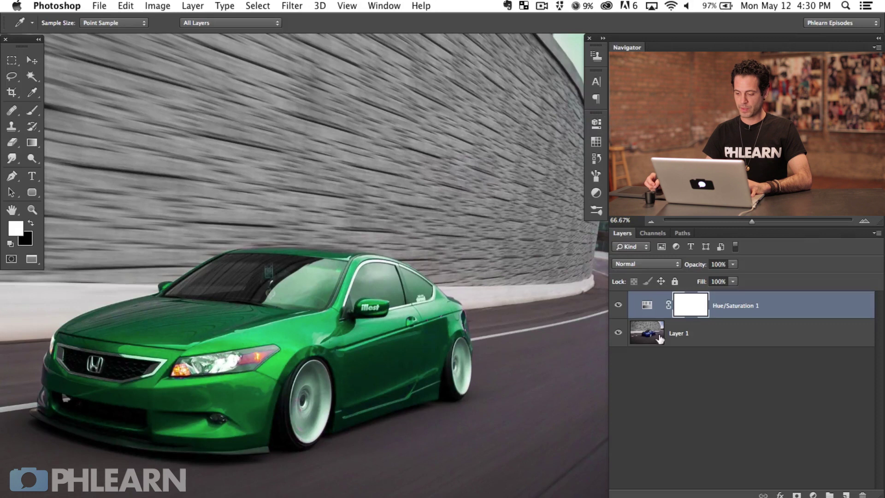
pyautogui.press('super+plus')
pyautogui.moveTo(252, 425); pyautogui.dragTo(363, 364)
pyautogui.click(619, 305)
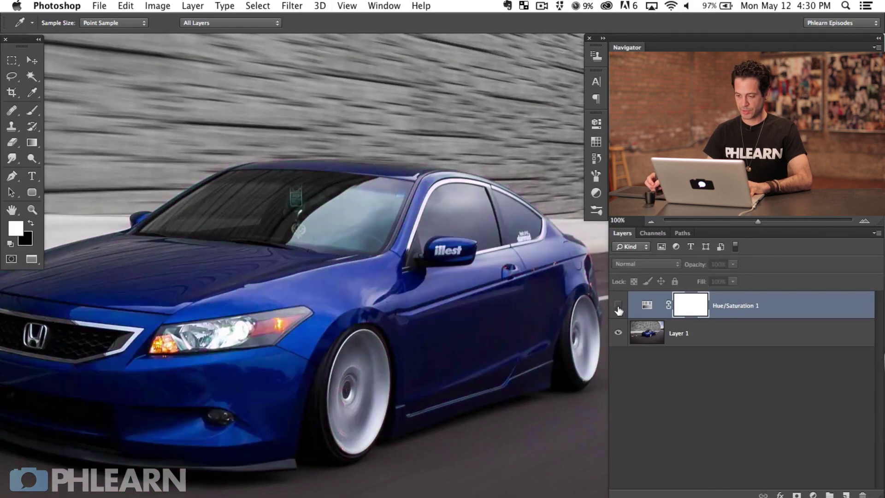
pyautogui.click(619, 305)
pyautogui.click(618, 305)
pyautogui.click(618, 305)
pyautogui.click(618, 305)
pyautogui.click(618, 306)
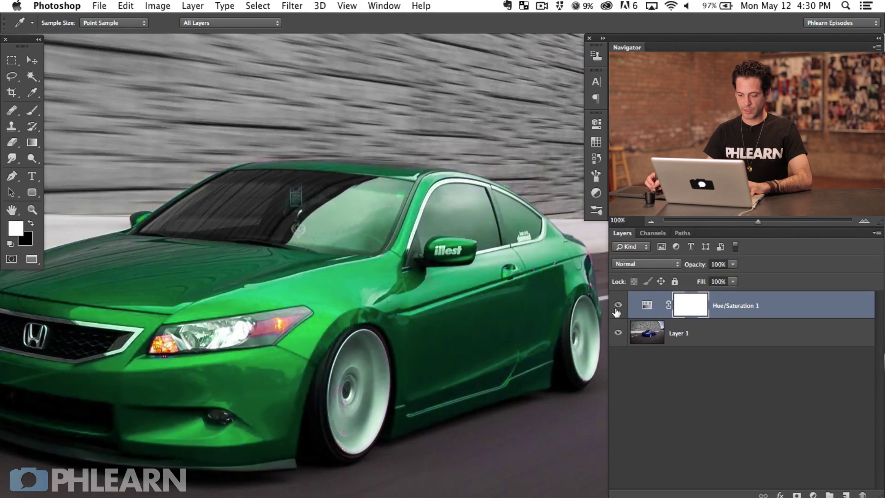
pyautogui.click(617, 306)
pyautogui.click(618, 306)
pyautogui.click(618, 305)
pyautogui.click(618, 305)
pyautogui.click(618, 306)
pyautogui.click(618, 306)
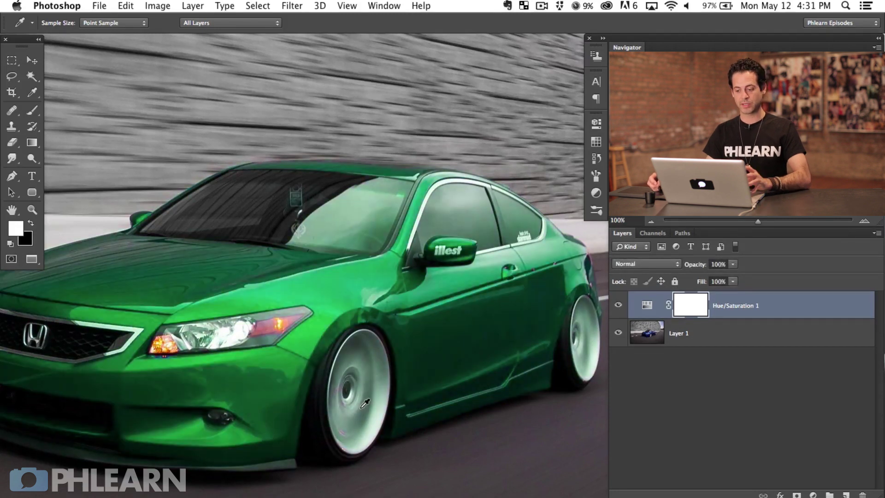
pyautogui.click(620, 306)
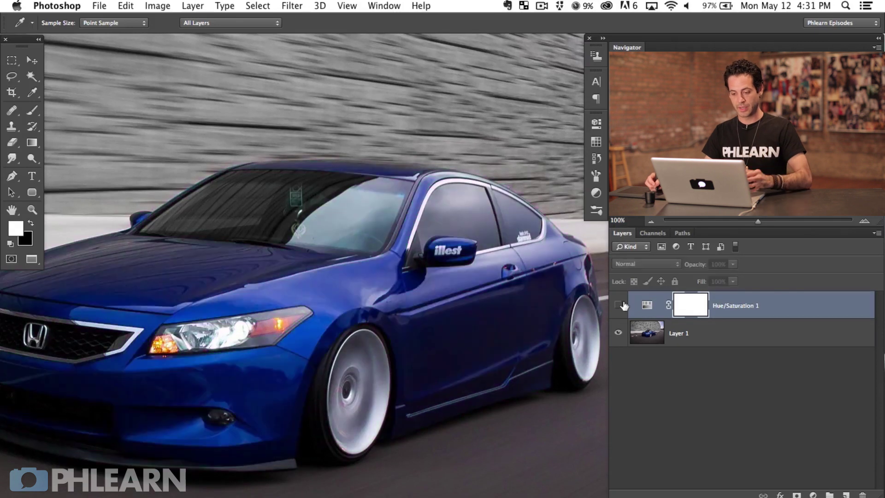
pyautogui.click(619, 304)
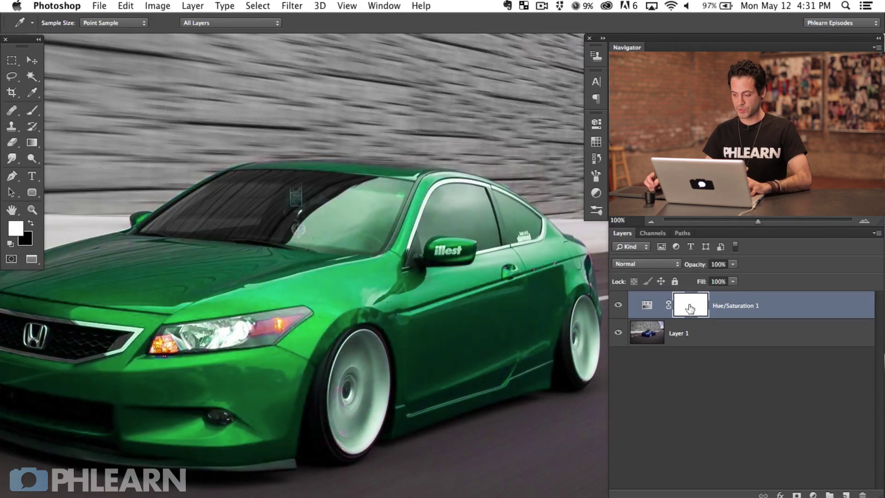
# Paint black on the Hue/Saturation mask over the windshield glass with a 32 px brush at 70% flow
pyautogui.press('b')
pyautogui.press('super+equal')
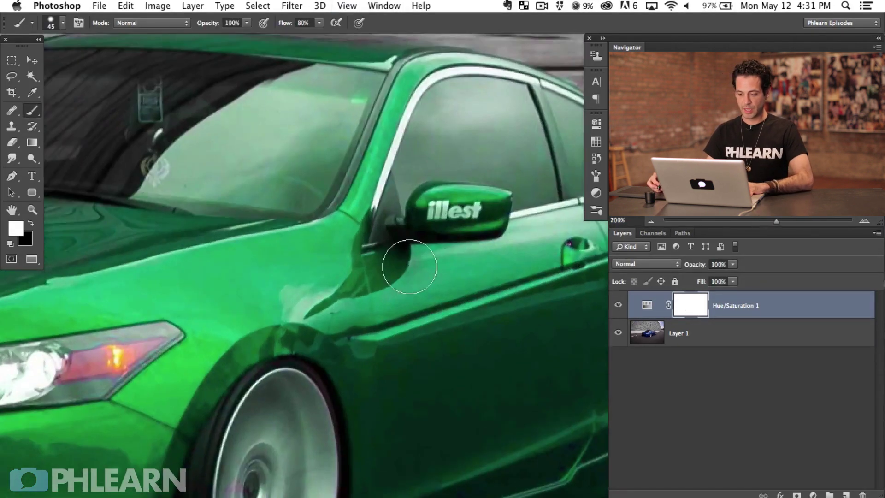
pyautogui.scroll(5, 344, 272)
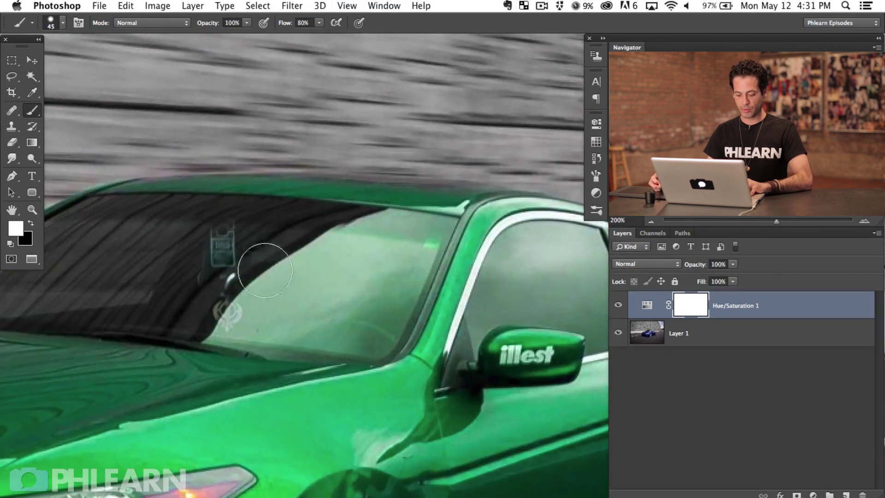
pyautogui.press('x')
pyautogui.hotkey('shift', '7')
pyautogui.moveTo(292, 261)
pyautogui.mouseDown()
pyautogui.moveTo(293, 250)
pyautogui.moveTo(316, 271)
pyautogui.mouseUp()
pyautogui.moveTo(278, 245)
pyautogui.mouseDown()
pyautogui.moveTo(401, 234)
pyautogui.moveTo(337, 207)
pyautogui.moveTo(375, 221)
pyautogui.moveTo(379, 234)
pyautogui.moveTo(455, 232)
pyautogui.moveTo(395, 217)
pyautogui.mouseUp()
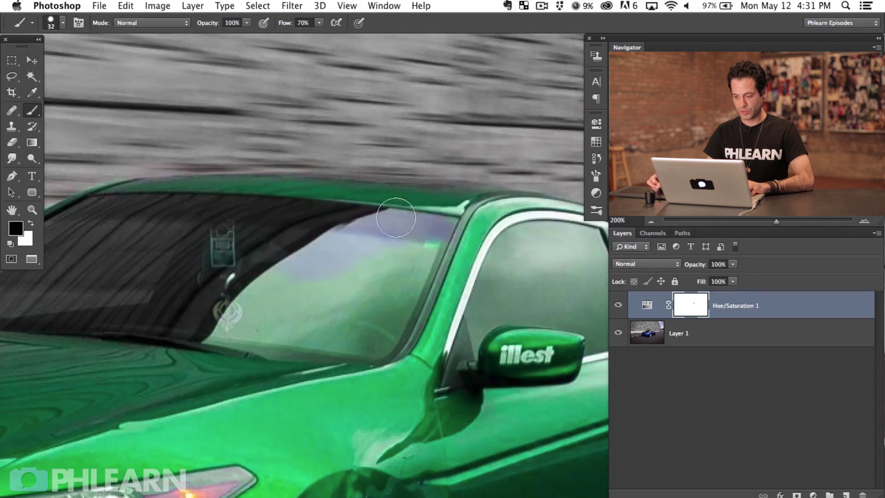
pyautogui.moveTo(415, 315)
pyautogui.mouseDown()
pyautogui.moveTo(391, 340)
pyautogui.moveTo(312, 336)
pyautogui.moveTo(327, 345)
pyautogui.mouseUp()
pyautogui.moveTo(340, 402)
pyautogui.mouseDown()
pyautogui.moveTo(378, 366)
pyautogui.moveTo(380, 270)
pyautogui.moveTo(377, 332)
pyautogui.moveTo(381, 314)
pyautogui.moveTo(318, 318)
pyautogui.mouseUp()
pyautogui.moveTo(249, 322)
pyautogui.mouseDown()
pyautogui.moveTo(242, 291)
pyautogui.moveTo(309, 283)
pyautogui.moveTo(273, 335)
pyautogui.moveTo(284, 334)
pyautogui.moveTo(274, 272)
pyautogui.moveTo(235, 236)
pyautogui.moveTo(264, 289)
pyautogui.mouseUp()
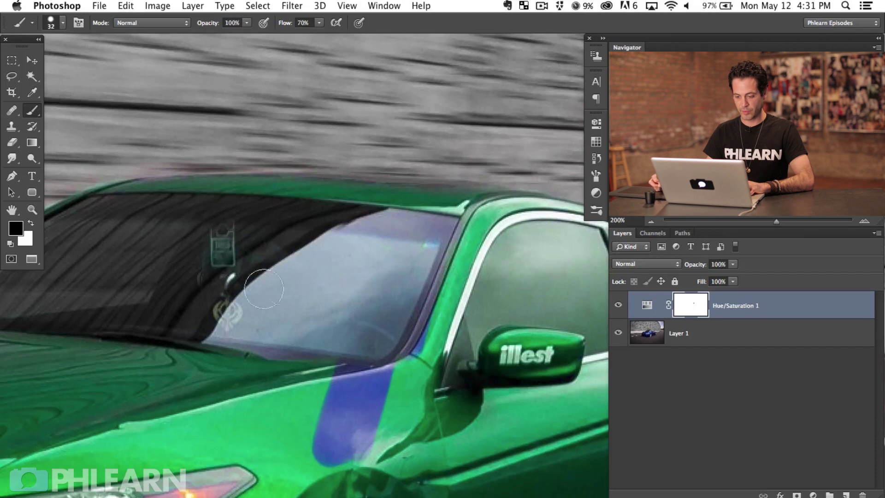
# Paint white on the mask over the hood and windshield pillar to restore the green where the brush overshot
pyautogui.press('x')
pyautogui.moveTo(364, 396)
pyautogui.mouseDown()
pyautogui.moveTo(344, 392)
pyautogui.moveTo(333, 371)
pyautogui.moveTo(358, 379)
pyautogui.mouseUp()
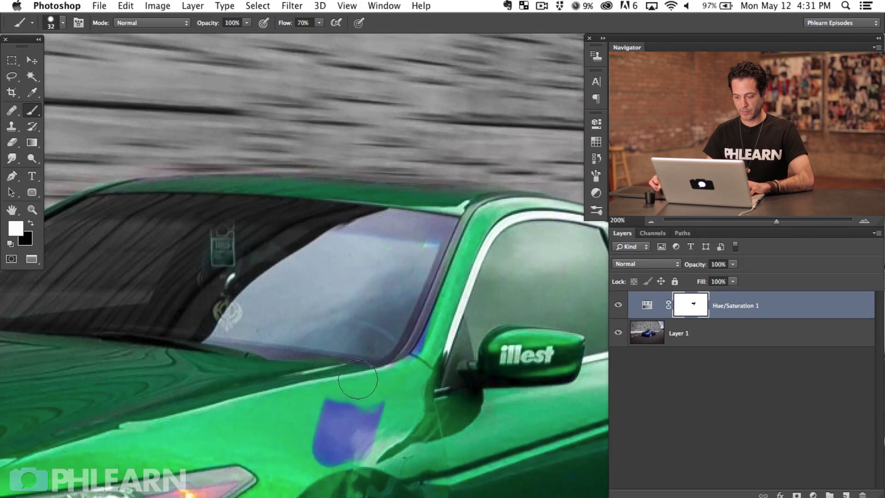
pyautogui.moveTo(424, 339); pyautogui.dragTo(416, 364)
pyautogui.moveTo(396, 419)
pyautogui.mouseDown()
pyautogui.moveTo(343, 460)
pyautogui.moveTo(332, 411)
pyautogui.moveTo(309, 436)
pyautogui.mouseUp()
# Paint black on the mask over both side windows, using a 25 px brush around the side mirror
pyautogui.moveTo(449, 303)
pyautogui.mouseDown()
pyautogui.moveTo(285, 326)
pyautogui.moveTo(292, 315)
pyautogui.mouseUp()
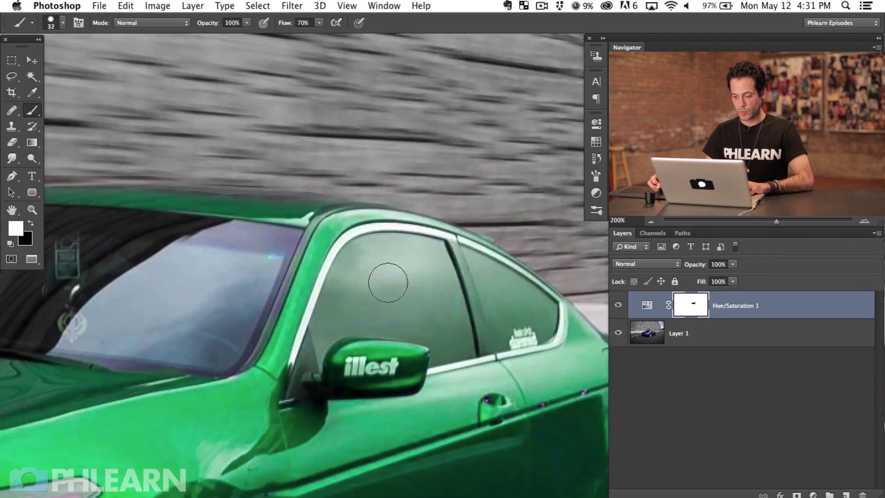
pyautogui.press('x')
pyautogui.moveTo(401, 283)
pyautogui.mouseDown()
pyautogui.moveTo(389, 300)
pyautogui.moveTo(373, 267)
pyautogui.moveTo(354, 267)
pyautogui.moveTo(356, 249)
pyautogui.moveTo(344, 270)
pyautogui.moveTo(381, 247)
pyautogui.moveTo(364, 253)
pyautogui.moveTo(369, 245)
pyautogui.moveTo(394, 249)
pyautogui.moveTo(503, 282)
pyautogui.moveTo(486, 272)
pyautogui.moveTo(531, 304)
pyautogui.moveTo(496, 268)
pyautogui.moveTo(552, 318)
pyautogui.moveTo(501, 339)
pyautogui.moveTo(490, 307)
pyautogui.moveTo(442, 354)
pyautogui.moveTo(458, 325)
pyautogui.moveTo(503, 312)
pyautogui.moveTo(434, 308)
pyautogui.mouseUp()
pyautogui.press('[')
pyautogui.moveTo(374, 331)
pyautogui.mouseDown()
pyautogui.moveTo(343, 330)
pyautogui.moveTo(322, 346)
pyautogui.mouseUp()
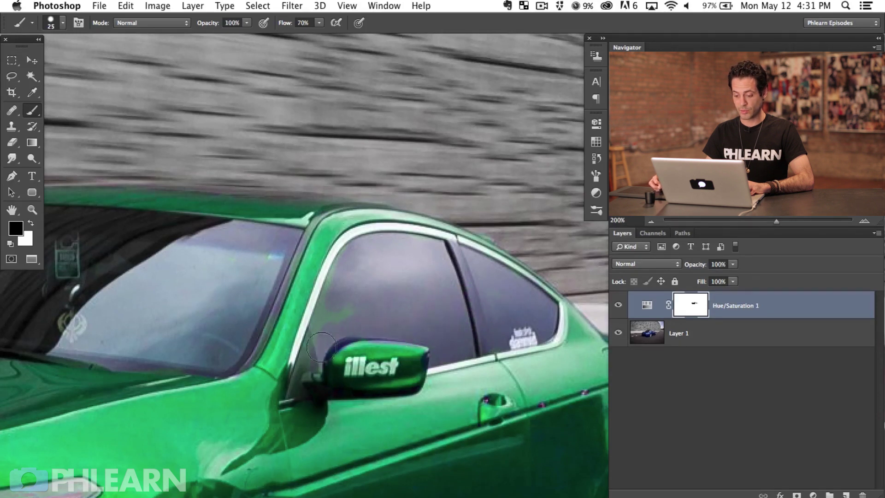
pyautogui.moveTo(299, 392); pyautogui.dragTo(309, 355)
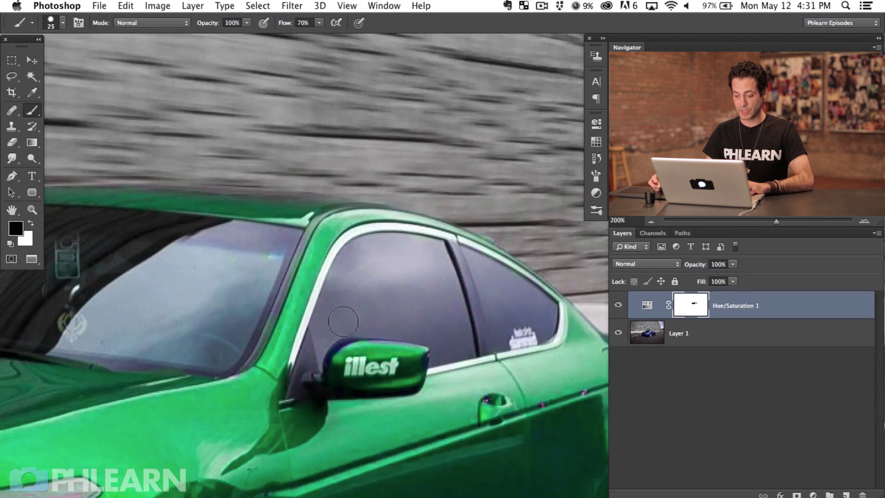
# Restore the green along the side mirror's edges by painting white on the mask with an 11 px brush
pyautogui.press('[')
pyautogui.press('[')
pyautogui.press('[')
pyautogui.press('x')
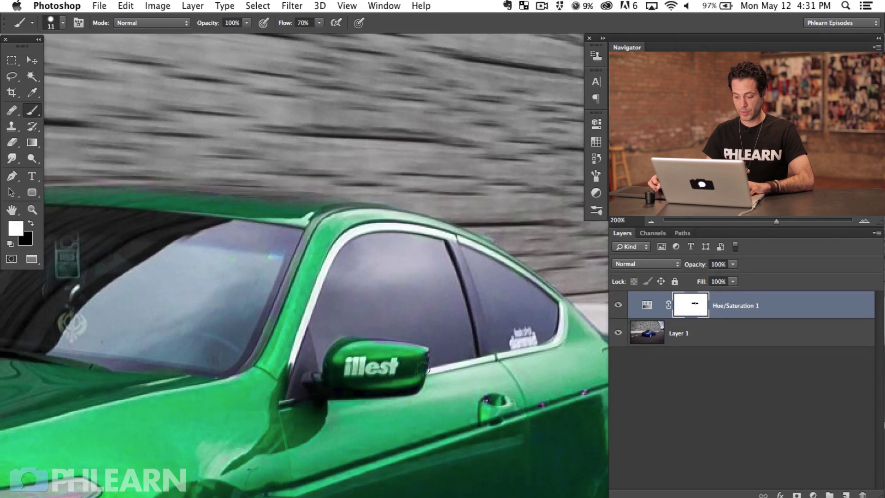
pyautogui.press('x')
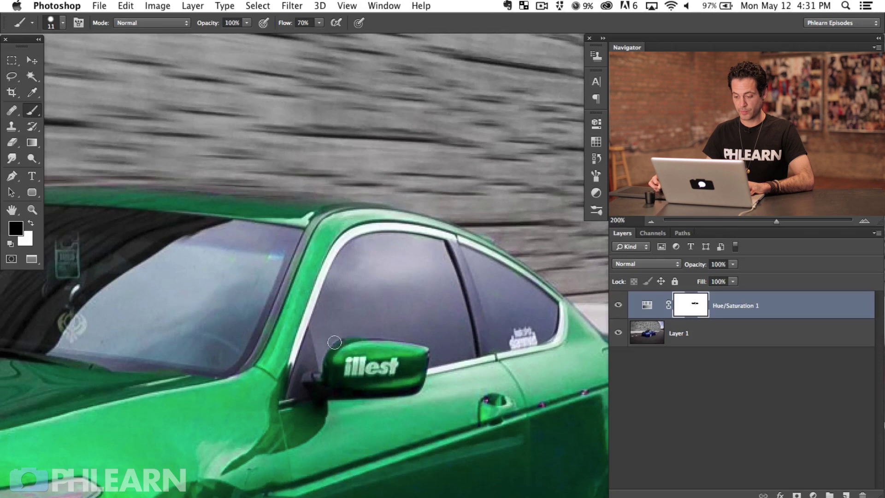
# Paint black on the Hue/Saturation mask over the front wheel's rim with a 66 px brush to remove the green tint
pyautogui.moveTo(357, 407); pyautogui.dragTo(424, 126)
pyautogui.press(']')
pyautogui.press(']')
pyautogui.press(']')
pyautogui.press(']')
pyautogui.press(']')
pyautogui.press(']')
pyautogui.press(']')
pyautogui.press(']')
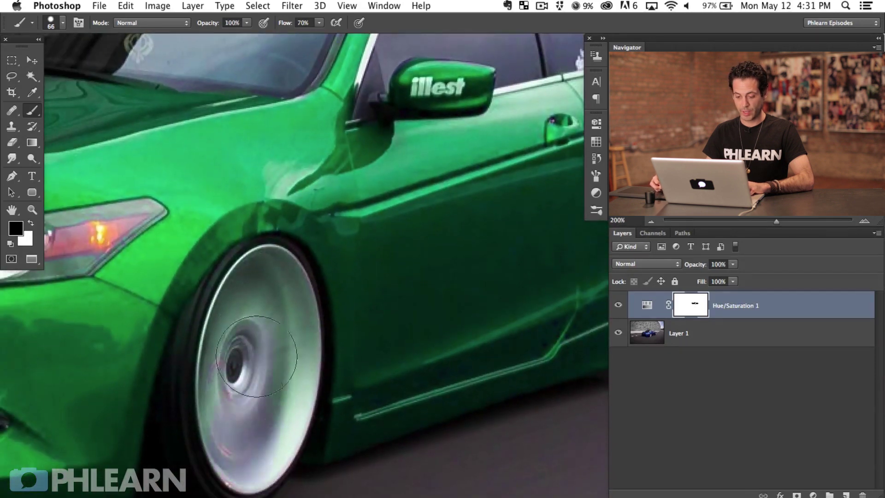
pyautogui.moveTo(242, 338)
pyautogui.mouseDown()
pyautogui.moveTo(245, 309)
pyautogui.moveTo(266, 279)
pyautogui.moveTo(277, 285)
pyautogui.moveTo(284, 336)
pyautogui.moveTo(283, 399)
pyautogui.moveTo(252, 470)
pyautogui.mouseUp()
# Paint black on the mask over the rear wheel's rim with a 30 px brush
pyautogui.hscroll(10, 323, 354)
pyautogui.scroll(3, 323, 355)
pyautogui.moveTo(382, 360)
pyautogui.mouseDown()
pyautogui.moveTo(368, 329)
pyautogui.moveTo(381, 315)
pyautogui.moveTo(360, 336)
pyautogui.mouseUp()
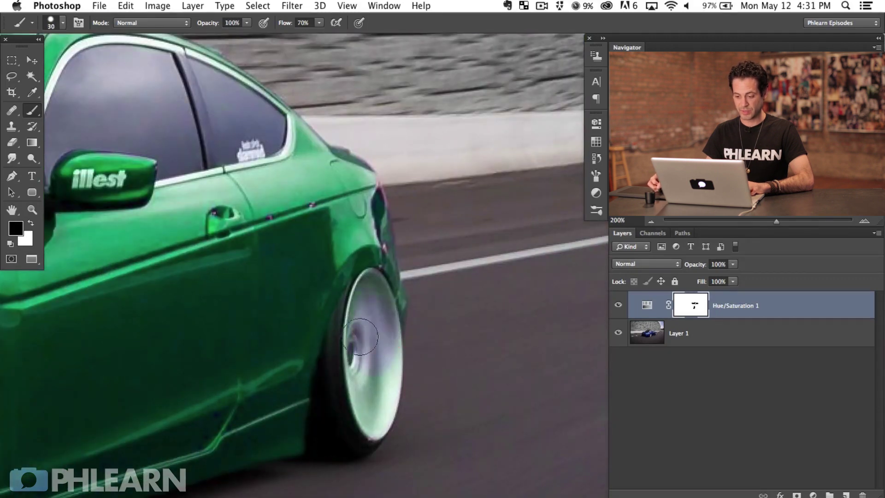
pyautogui.moveTo(380, 279); pyautogui.dragTo(372, 324)
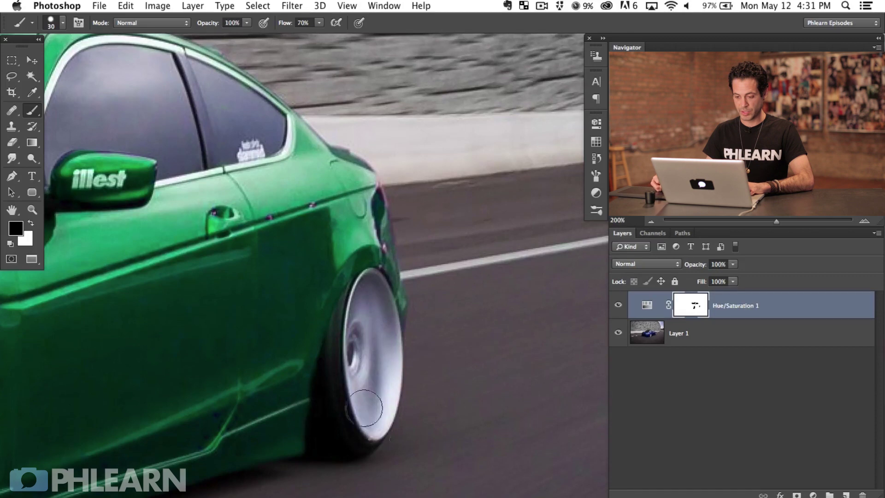
# Check the front of the car, then toggle the Hue/Saturation layer's visibility to compare the original and recolored car
pyautogui.hscroll(-15, 384, 432)
pyautogui.press('super+minus')
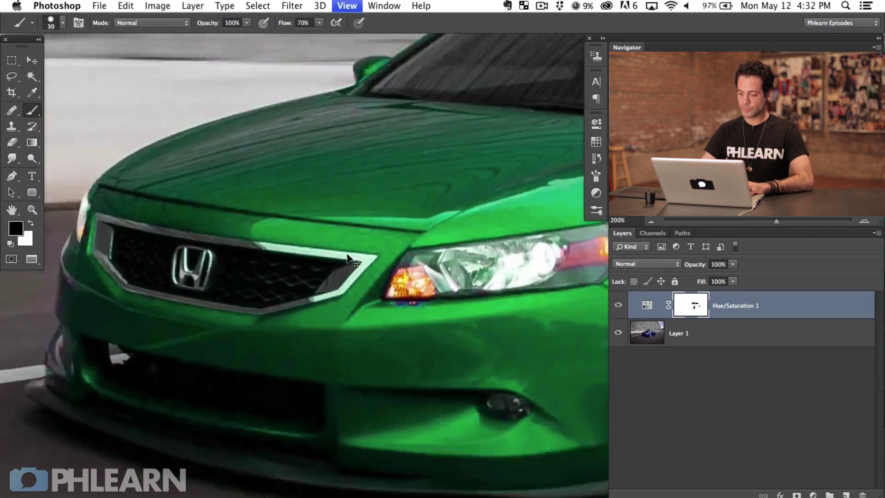
pyautogui.press('super+minus')
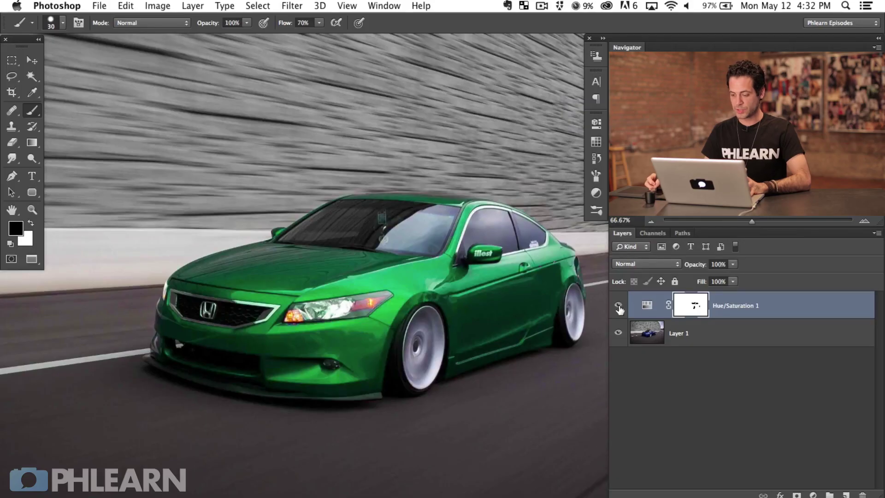
pyautogui.click(618, 306)
pyautogui.click(625, 312)
pyautogui.click(628, 313)
# Set the Hue of the Blues range to -117 in the Hue/Saturation adjustment
pyautogui.doubleClick(648, 310)
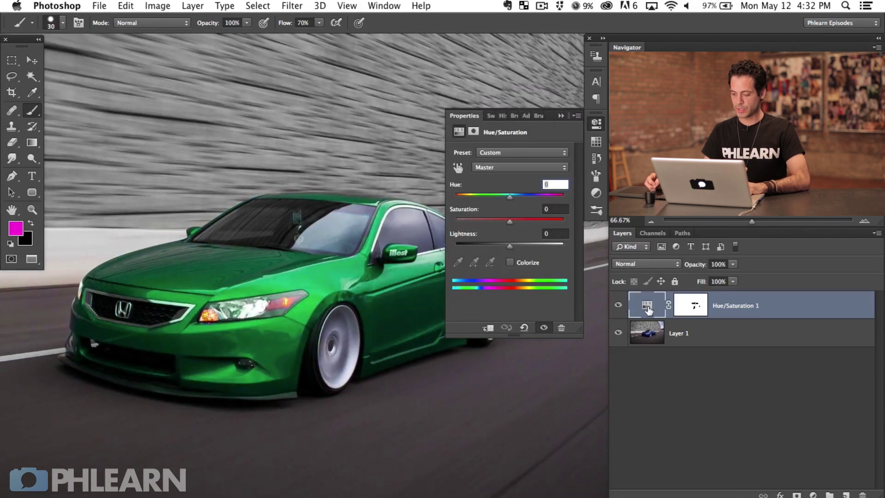
pyautogui.click(503, 174)
pyautogui.click(509, 204)
pyautogui.moveTo(509, 197); pyautogui.dragTo(543, 198)
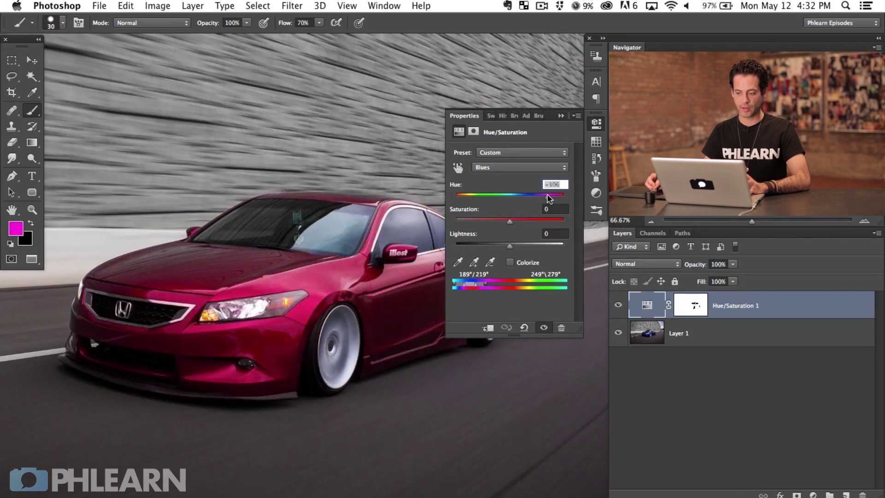
pyautogui.moveTo(546, 198); pyautogui.dragTo(469, 199)
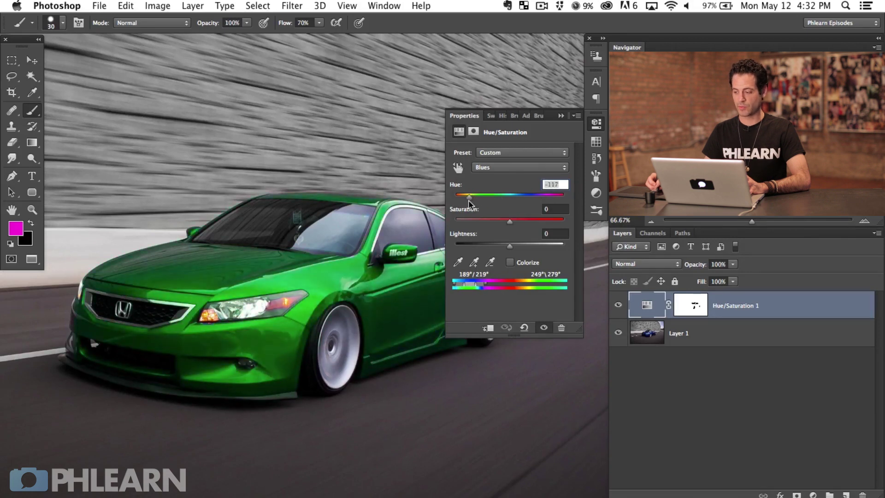
pyautogui.click(597, 123)
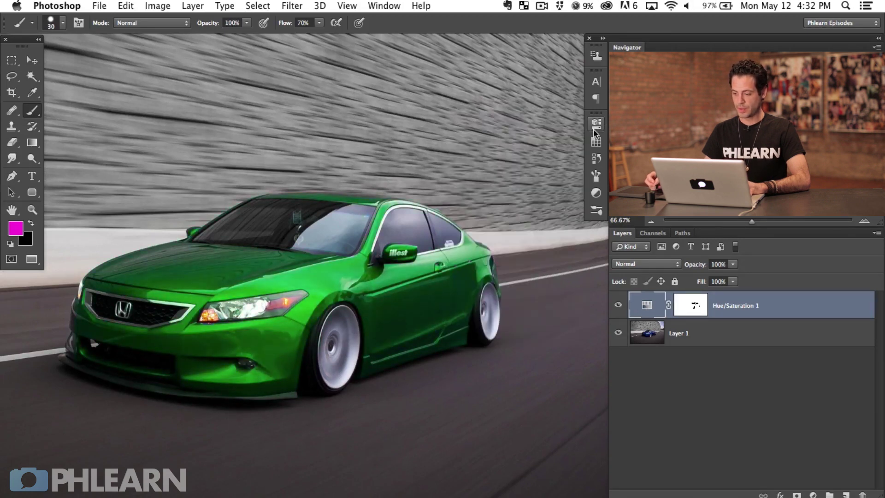
# Paint black on the Hue/Saturation mask over the sky, wall and road around the car with a 356 px brush
pyautogui.press('super+minus')
pyautogui.press('super+minus')
pyautogui.moveTo(470, 403); pyautogui.dragTo(253, 376)
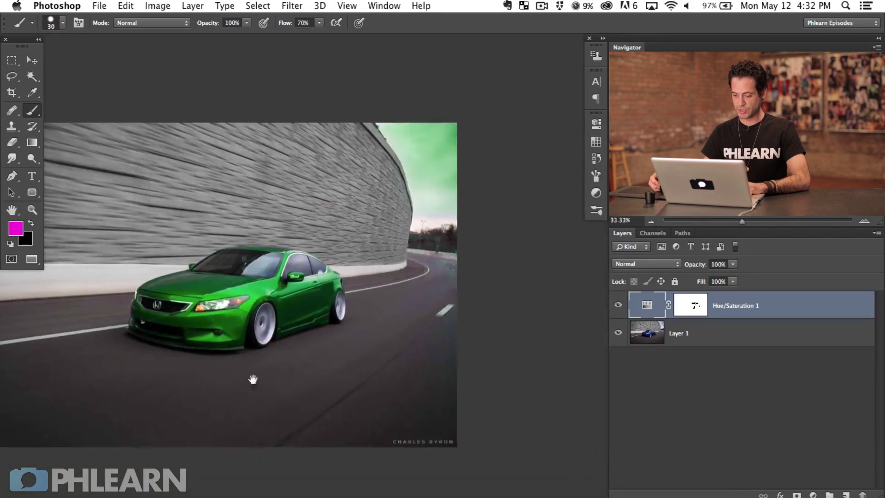
pyautogui.click(694, 308)
pyautogui.press('d')
pyautogui.moveTo(412, 168); pyautogui.dragTo(406, 4)
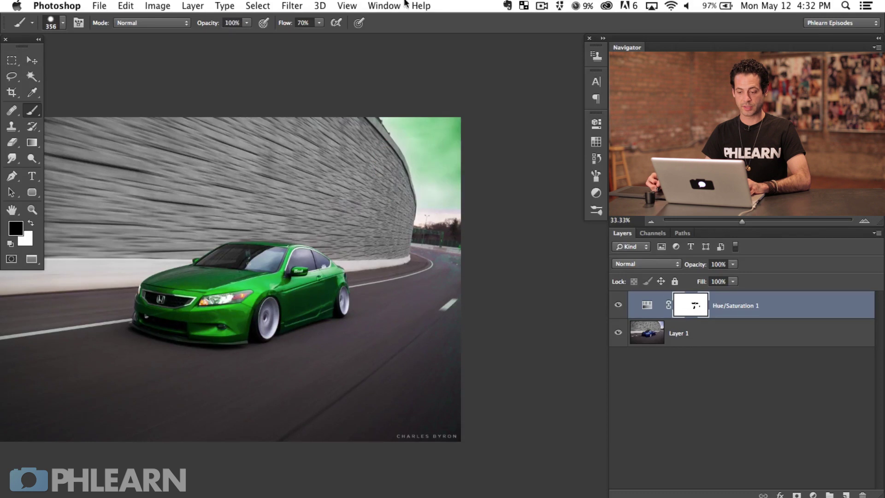
pyautogui.moveTo(401, 123)
pyautogui.mouseDown()
pyautogui.moveTo(415, 148)
pyautogui.moveTo(425, 79)
pyautogui.moveTo(445, 189)
pyautogui.mouseUp()
pyautogui.moveTo(490, 355); pyautogui.dragTo(401, 277)
# Toggle the Hue/Saturation layer's visibility to compare the car with and without the masked color change
pyautogui.press('super+equal')
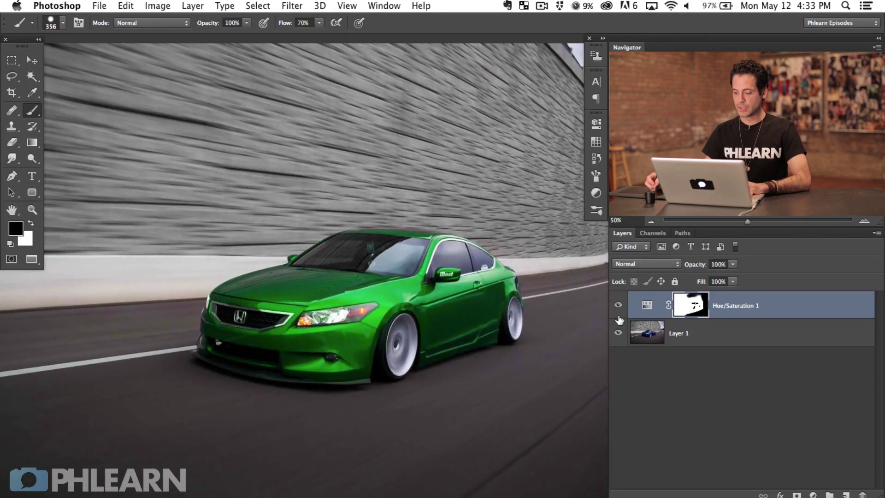
pyautogui.click(618, 306)
pyautogui.click(618, 306)
pyautogui.click(618, 306)
pyautogui.click(618, 305)
# Add an empty layer above the Hue/Saturation layer and sample the light green bodywork near the door with Color Range
pyautogui.press('super+equal')
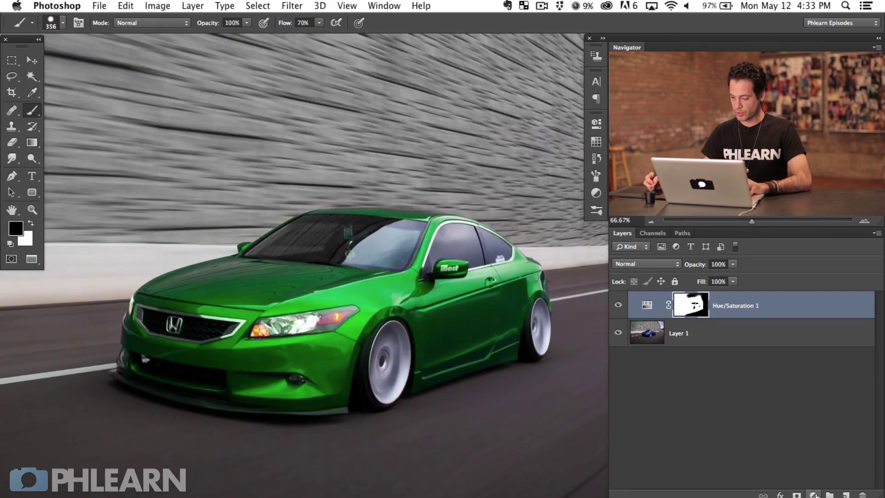
pyautogui.press('super+shift+alt+n')
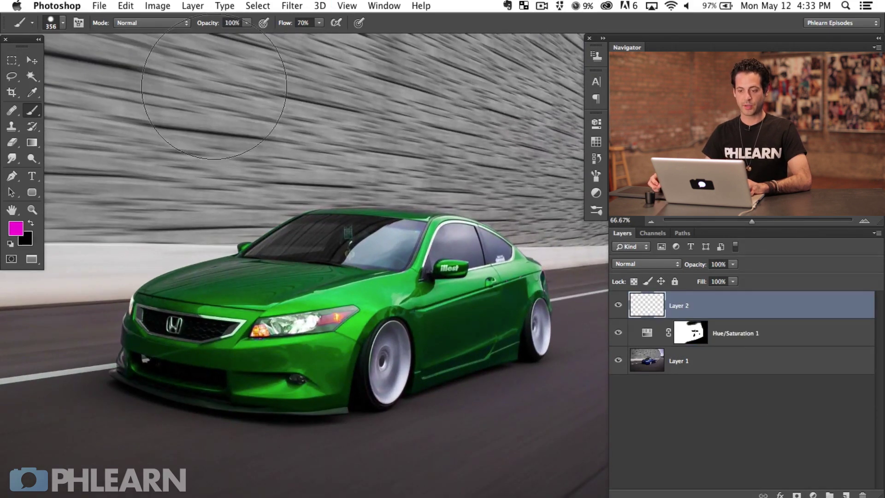
pyautogui.click(258, 6)
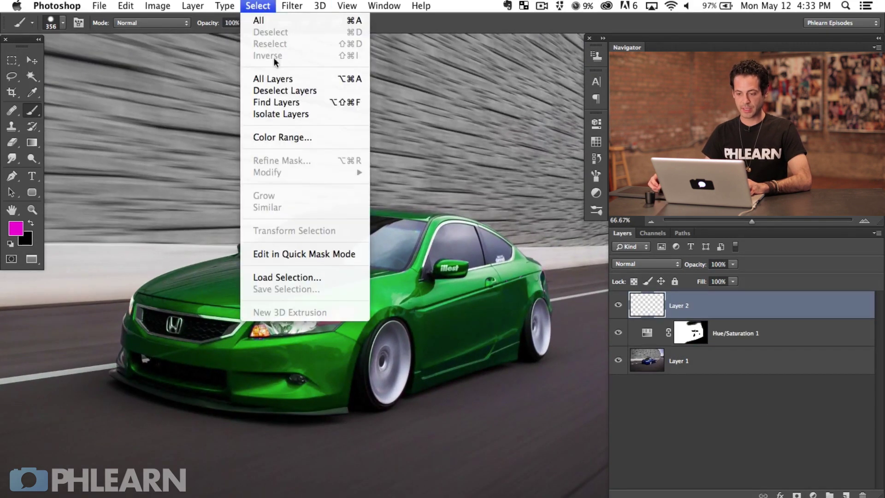
pyautogui.click(294, 135)
pyautogui.click(503, 268)
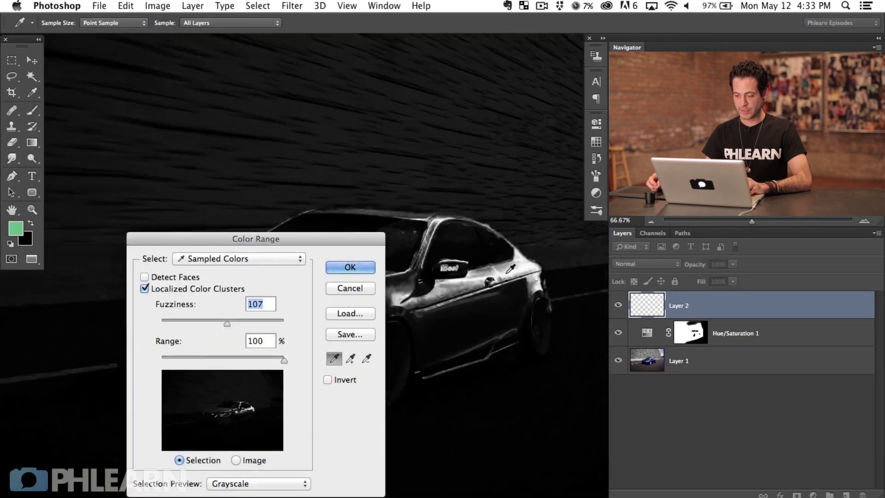
pyautogui.click(507, 267)
pyautogui.click(488, 276)
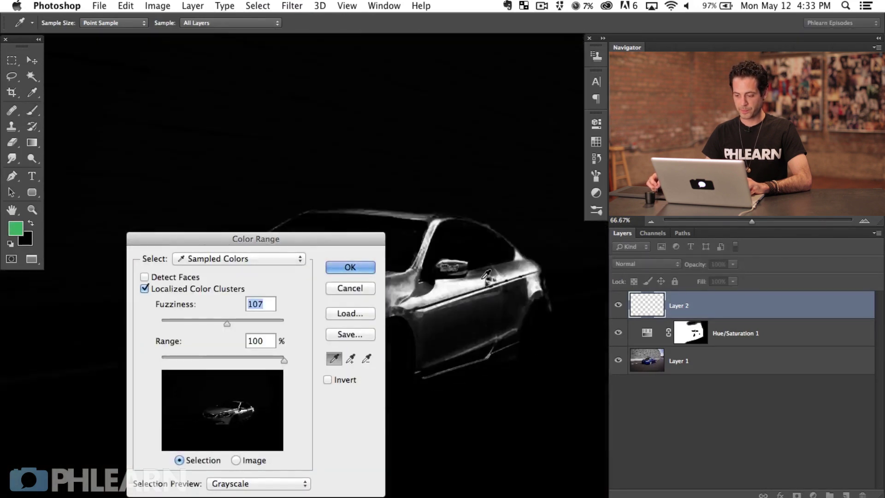
# Set the Color Range fuzziness to 128 and create the selection of the car's green highlights
pyautogui.moveTo(275, 238); pyautogui.dragTo(183, 247)
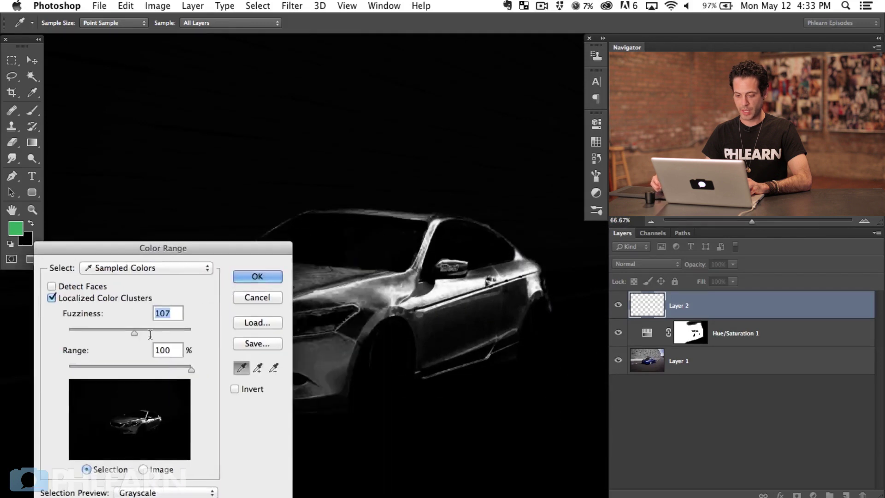
pyautogui.moveTo(132, 331); pyautogui.dragTo(175, 331)
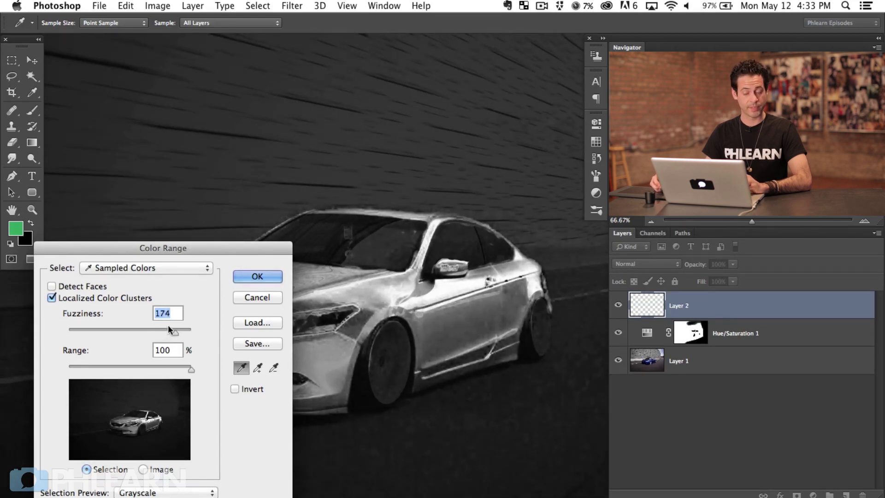
pyautogui.moveTo(162, 329); pyautogui.dragTo(148, 334)
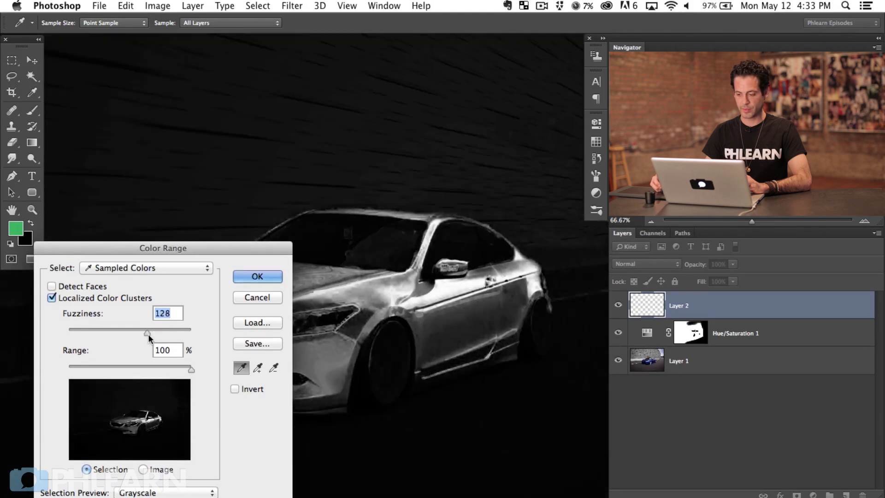
pyautogui.click(264, 275)
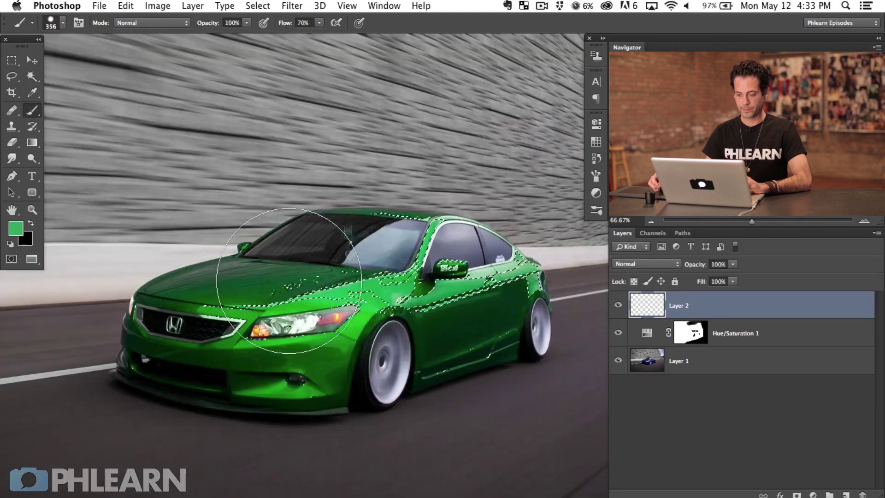
# Add a Color Balance adjustment layer masked by the selected green highlights
pyautogui.moveTo(484, 314); pyautogui.dragTo(448, 316)
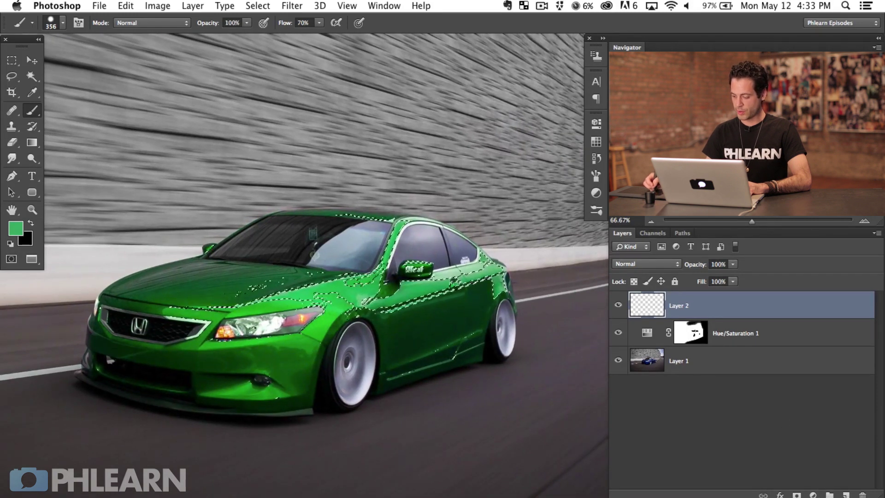
pyautogui.click(813, 494)
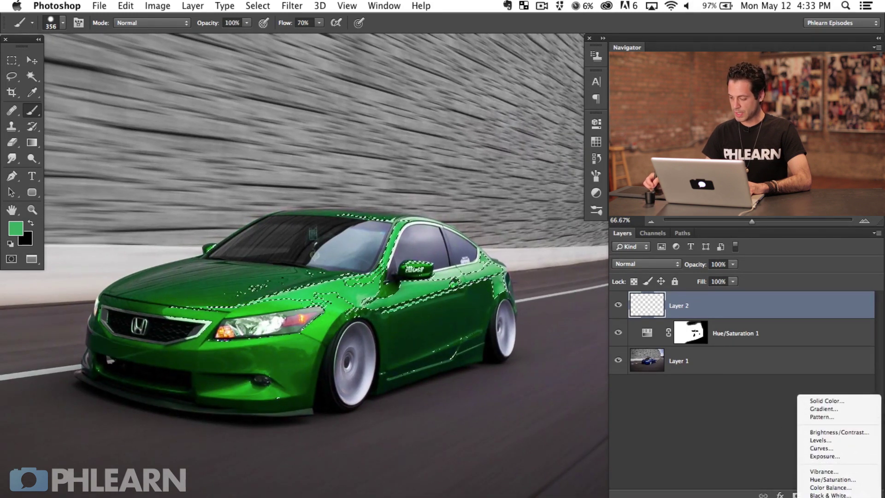
pyautogui.click(829, 487)
pyautogui.moveTo(404, 317); pyautogui.dragTo(315, 338)
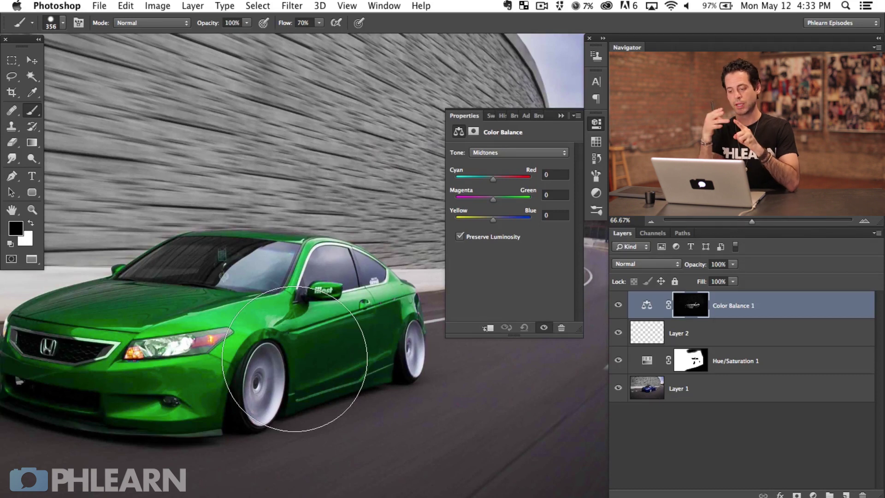
# Set the Color Balance highlights to +52 red, +19 green and -55 toward yellow
pyautogui.click(511, 153)
pyautogui.click(513, 160)
pyautogui.moveTo(485, 221); pyautogui.dragTo(475, 215)
pyautogui.moveTo(506, 179); pyautogui.dragTo(509, 203)
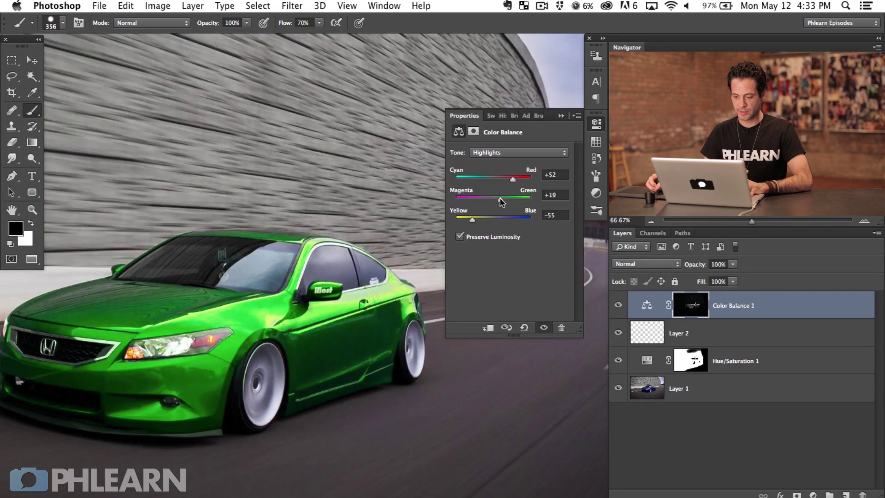
# Set the Cyan–Red value of the Color Balance shadows to +52 and close the adjustment's settings
pyautogui.click(502, 152)
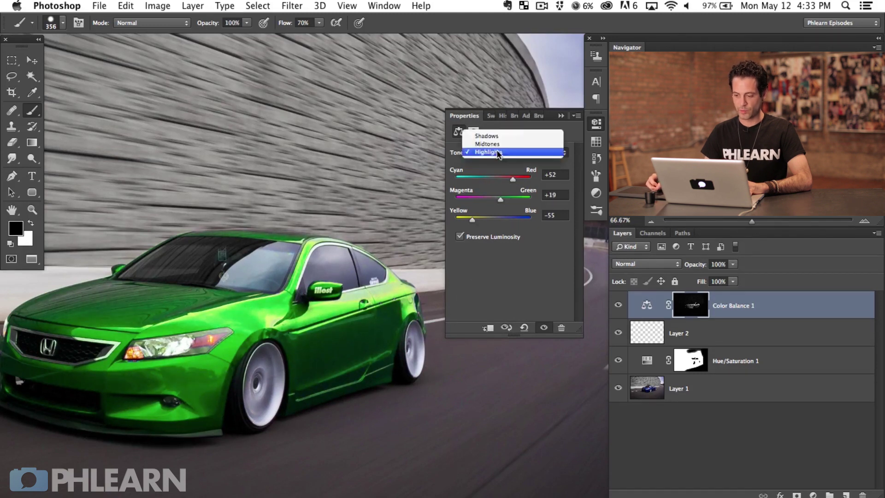
pyautogui.click(498, 135)
pyautogui.moveTo(518, 179)
pyautogui.mouseDown()
pyautogui.moveTo(484, 178)
pyautogui.moveTo(526, 181)
pyautogui.moveTo(512, 180)
pyautogui.mouseUp()
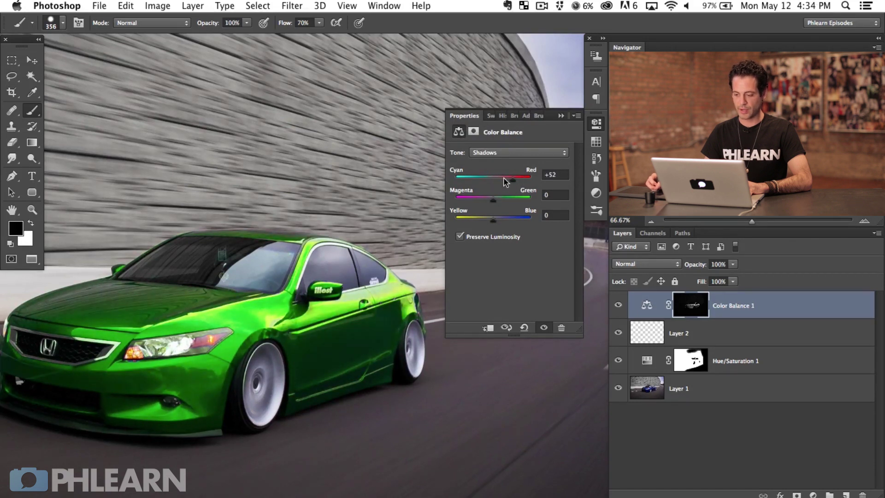
pyautogui.press('super+minus')
pyautogui.moveTo(196, 405); pyautogui.dragTo(242, 409)
pyautogui.click(596, 123)
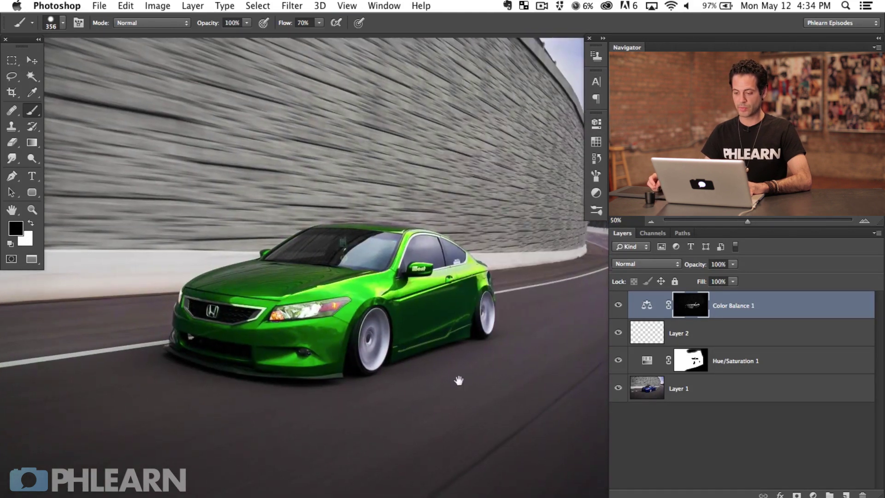
# Toggle the Color Balance layer's visibility repeatedly to compare the car's highlights with and without it
pyautogui.moveTo(483, 356); pyautogui.dragTo(455, 360)
pyautogui.click(618, 305)
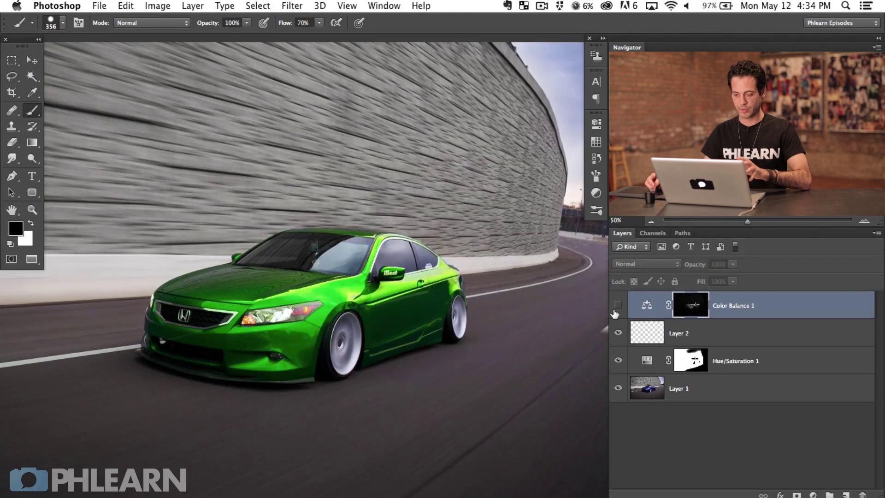
pyautogui.click(618, 305)
pyautogui.click(618, 306)
pyautogui.click(617, 306)
pyautogui.click(617, 306)
pyautogui.click(618, 307)
pyautogui.click(618, 306)
pyautogui.click(618, 306)
pyautogui.click(618, 306)
pyautogui.click(618, 306)
pyautogui.click(619, 306)
pyautogui.click(618, 306)
pyautogui.click(618, 306)
pyautogui.click(618, 306)
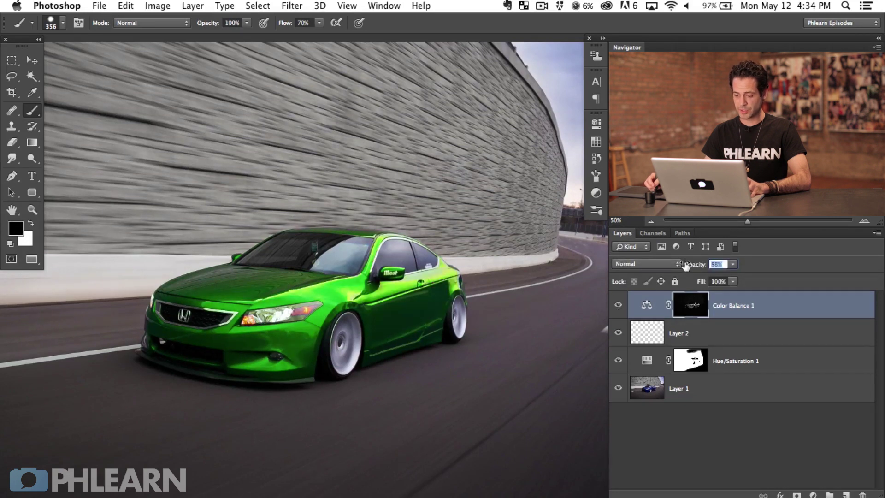
# Lower the Color Balance layer's opacity to 78% and compare the car with and without the layer
pyautogui.click(620, 306)
pyautogui.click(620, 306)
pyautogui.click(620, 306)
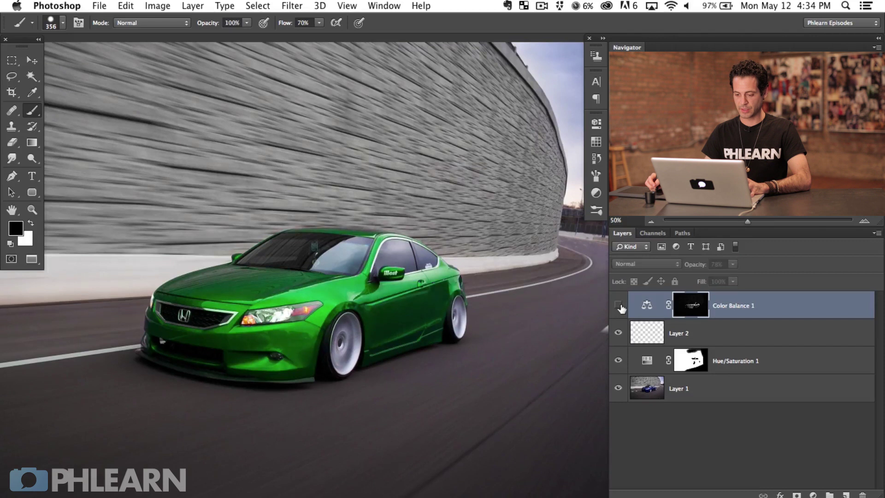
pyautogui.click(620, 306)
pyautogui.click(619, 306)
pyautogui.click(620, 306)
# Group the Color Balance, empty and Hue/Saturation layers, and toggle the group to compare the original and green car
pyautogui.keyDown('shift'); pyautogui.click(765, 361); pyautogui.keyUp('shift')
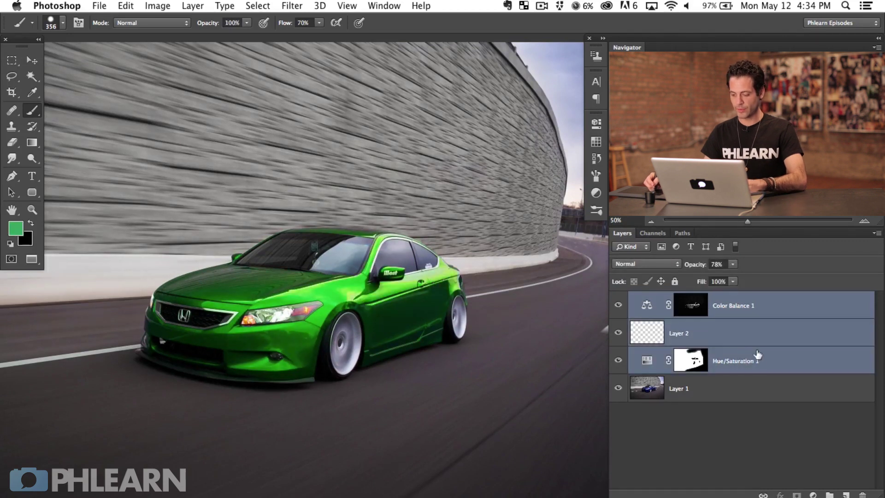
pyautogui.press('super+g')
pyautogui.click(618, 299)
pyautogui.click(618, 298)
pyautogui.click(618, 299)
pyautogui.click(618, 299)
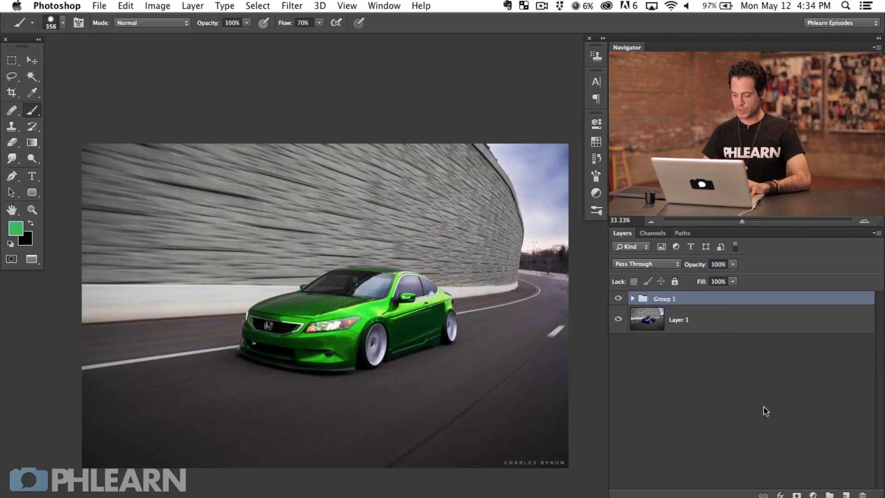
# Add a Curves adjustment layer above Group 1 and darken the image by lowering the white point output to 175 and pulling down the midtones
pyautogui.click(814, 495)
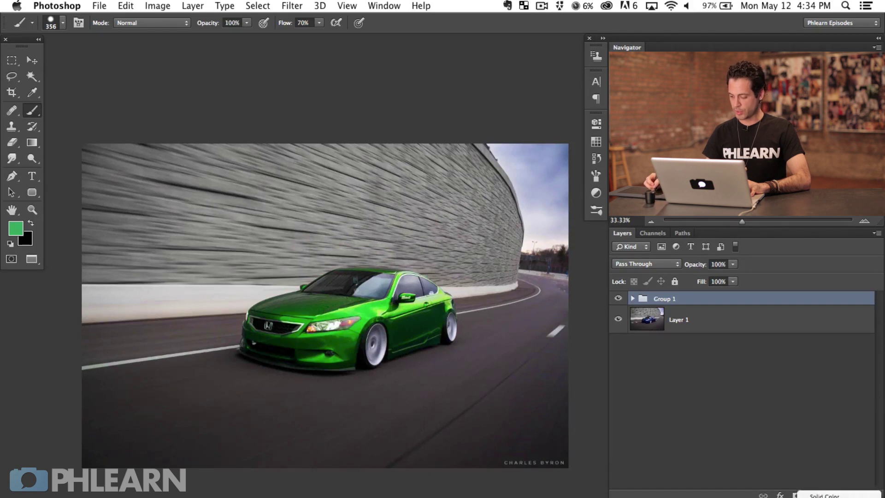
pyautogui.click(836, 477)
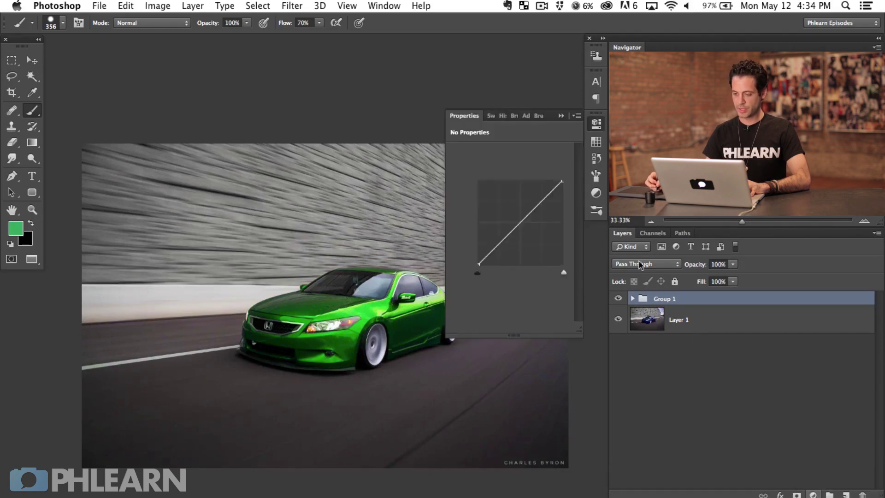
pyautogui.moveTo(521, 222); pyautogui.dragTo(527, 230)
pyautogui.moveTo(562, 180); pyautogui.dragTo(569, 210)
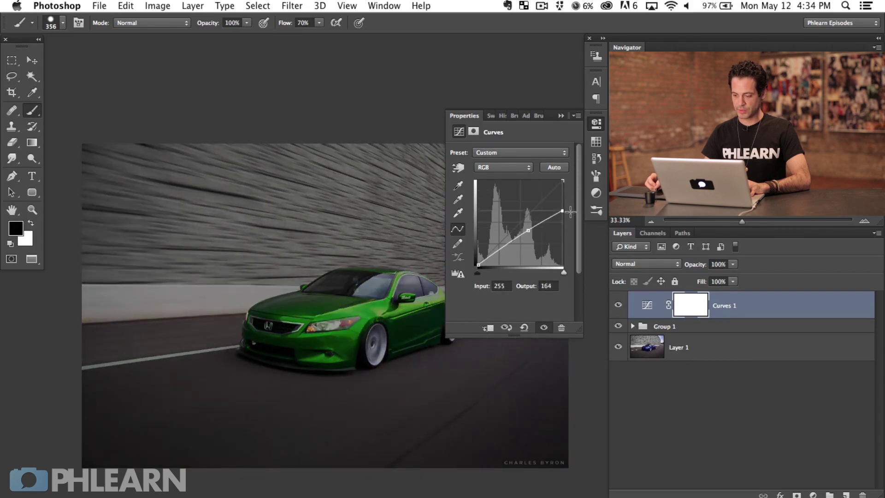
pyautogui.moveTo(528, 231); pyautogui.dragTo(563, 209)
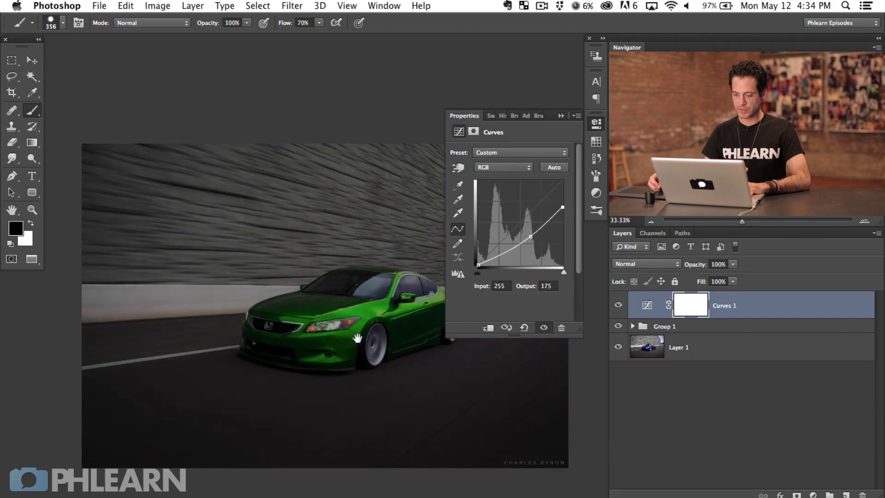
pyautogui.moveTo(357, 338); pyautogui.dragTo(335, 350)
pyautogui.click(596, 124)
# Invert the Curves layer mask to black and draw a white-to-transparent linear gradient from the image's upper-left corner toward the car
pyautogui.press('super+i')
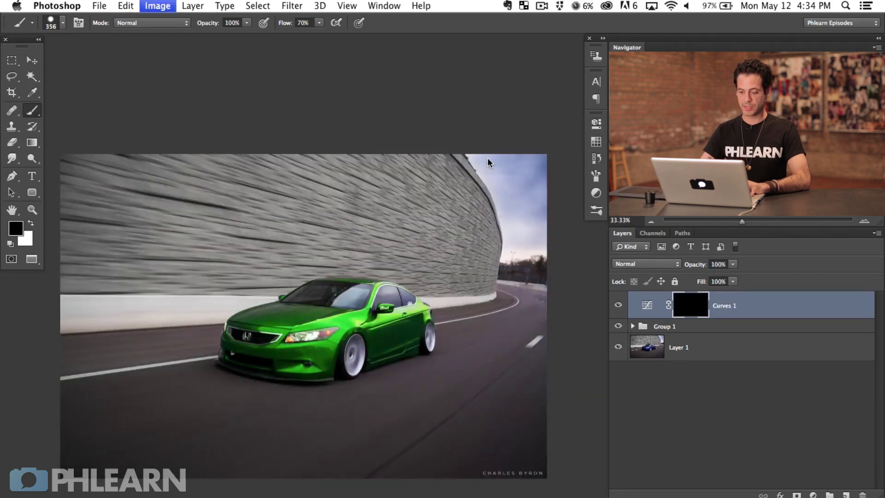
pyautogui.click(32, 144)
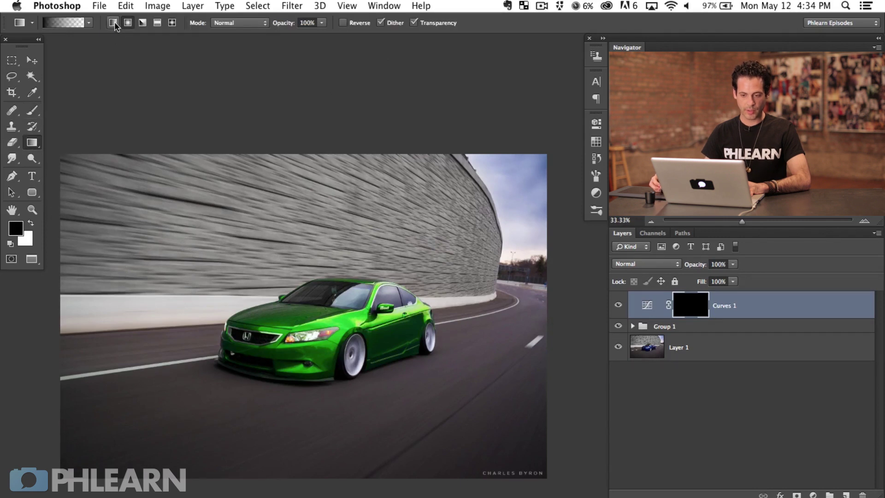
pyautogui.press('x')
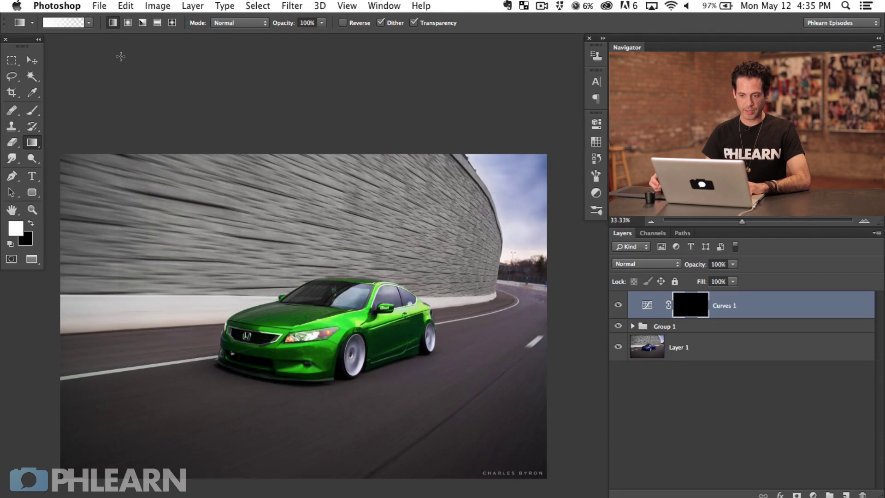
pyautogui.hscroll(-3, 190, 222)
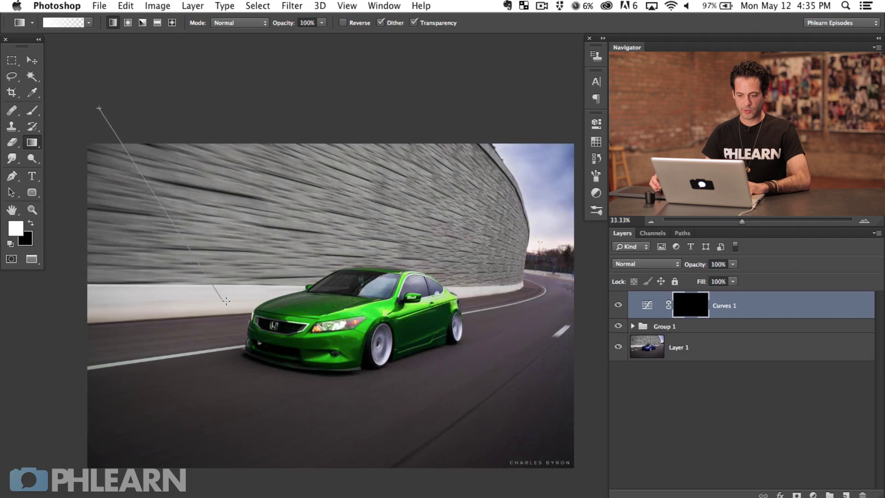
pyautogui.moveTo(257, 319); pyautogui.dragTo(333, 347)
pyautogui.moveTo(103, 90); pyautogui.dragTo(236, 320)
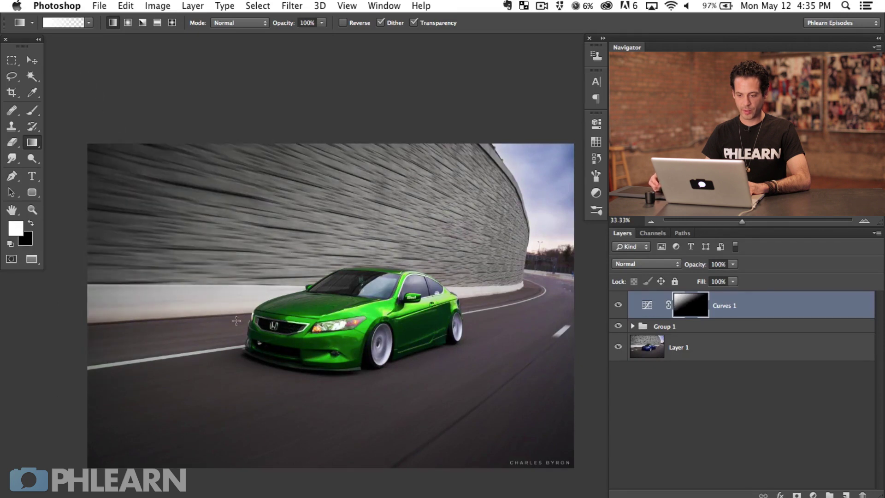
# Toggle the Curves layer's visibility repeatedly to compare the image with and without the darkened corner
pyautogui.click(618, 305)
pyautogui.click(617, 306)
pyautogui.click(617, 306)
pyautogui.click(616, 307)
pyautogui.click(616, 308)
pyautogui.click(616, 308)
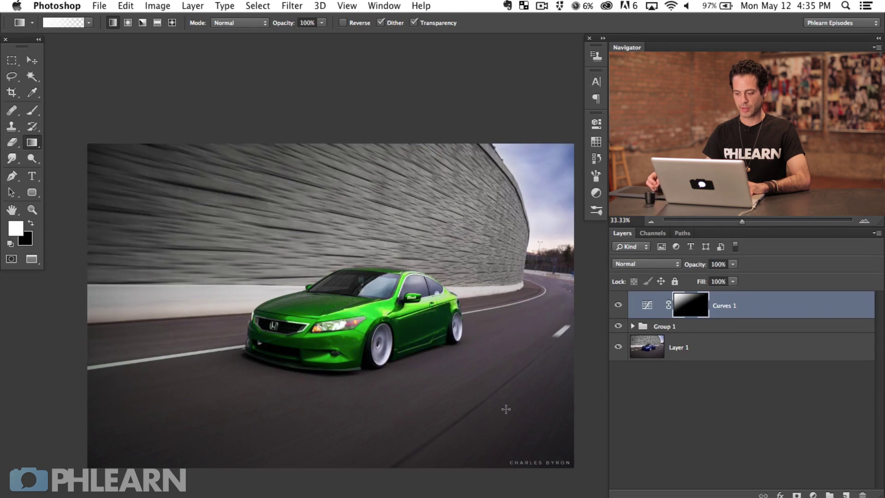
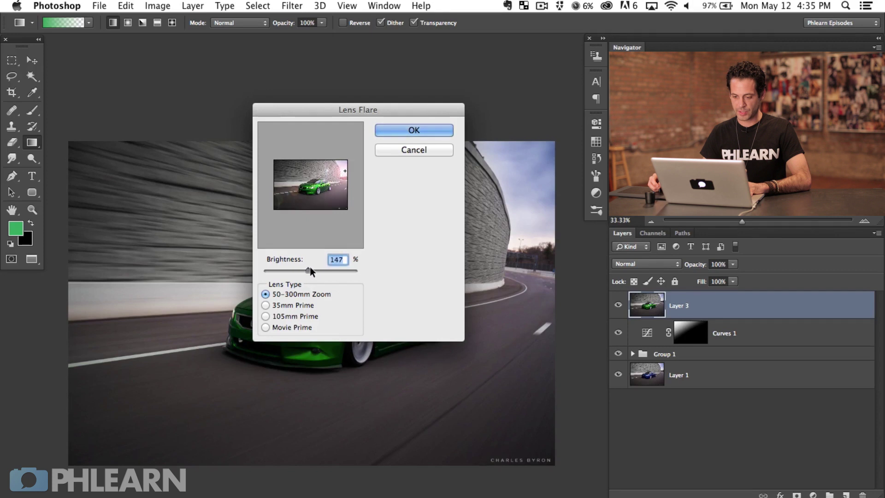
# Apply a 50–300mm Zoom lens flare at 147% brightness to Layer 3 and toggle the layer to compare the effect
pyautogui.click(424, 128)
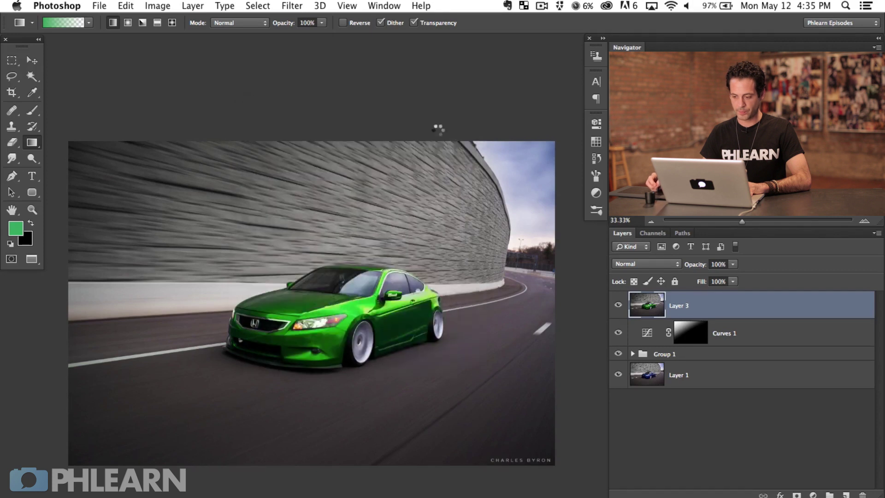
pyautogui.click(619, 306)
pyautogui.click(619, 305)
pyautogui.click(618, 306)
pyautogui.click(619, 306)
pyautogui.moveTo(483, 342); pyautogui.dragTo(496, 315)
pyautogui.click(619, 305)
pyautogui.click(619, 305)
pyautogui.click(618, 305)
pyautogui.click(619, 306)
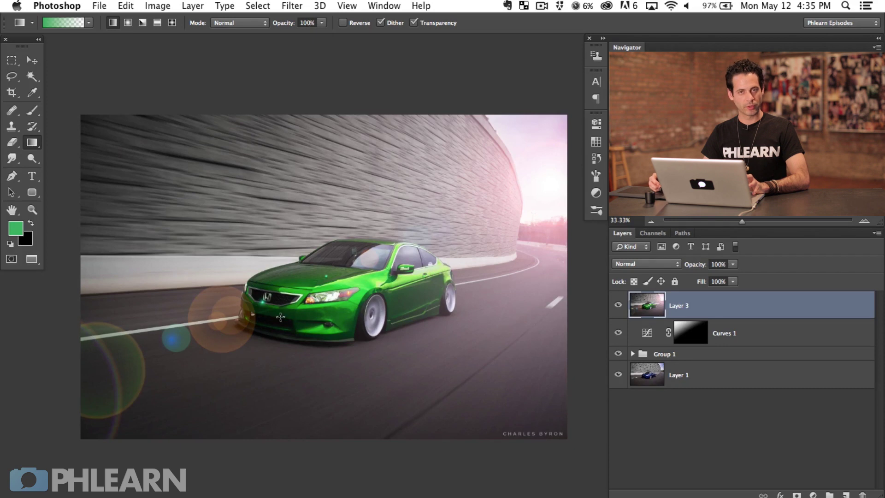
pyautogui.click(619, 305)
pyautogui.click(619, 306)
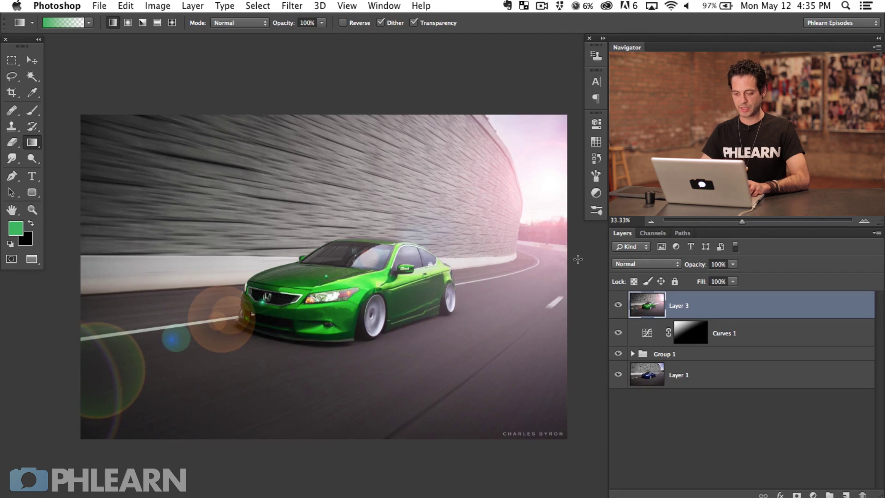
# Recreate the same lens flare on a black-filled Layer 3 and set the layer's blend mode to Screen
pyautogui.hotkey('shift', 'BackSpace')
pyautogui.click(450, 198)
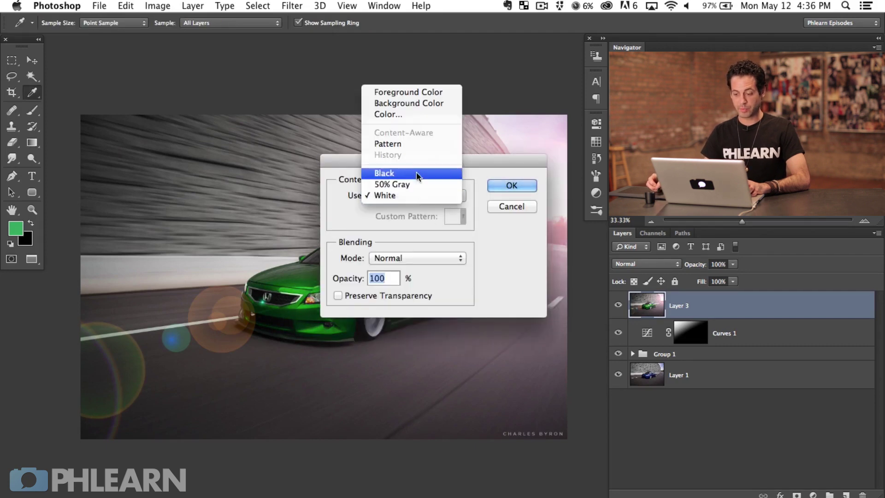
pyautogui.click(416, 173)
pyautogui.click(510, 186)
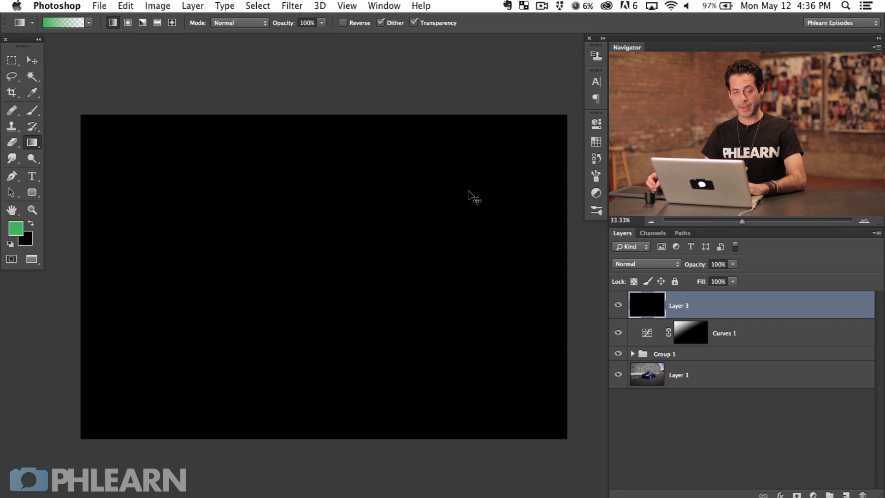
pyautogui.press('super+f')
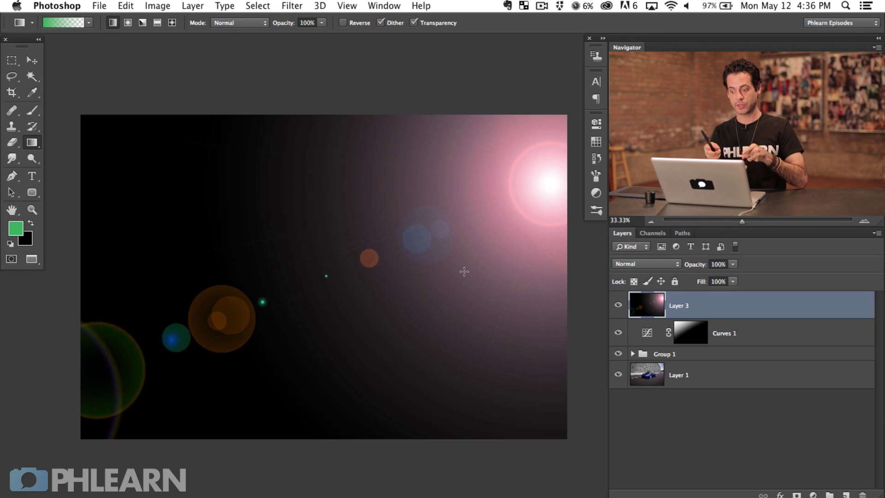
pyautogui.click(625, 264)
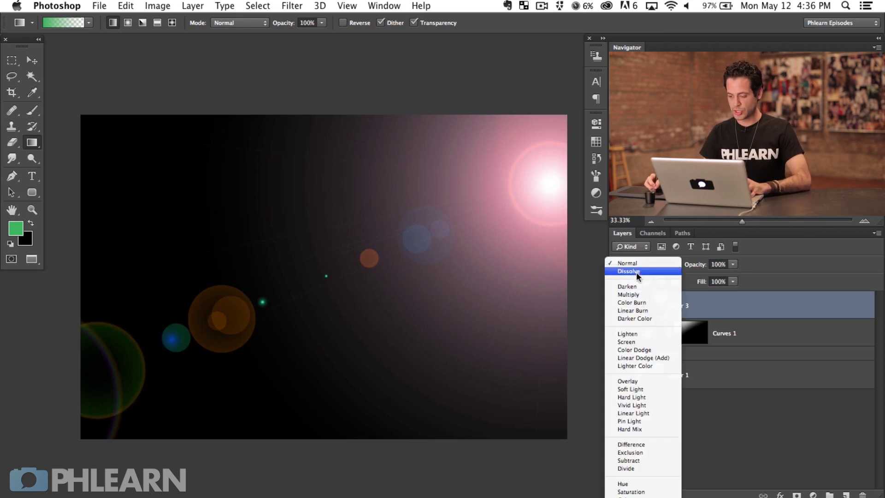
pyautogui.click(642, 342)
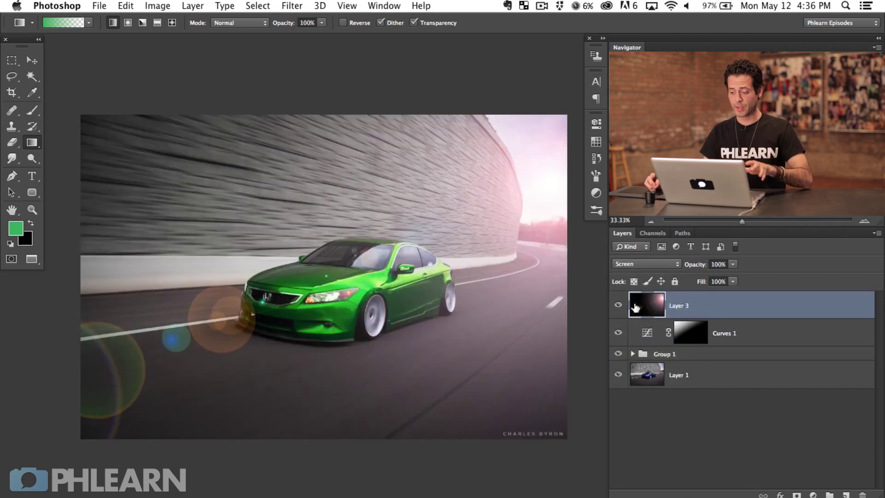
pyautogui.press('v')
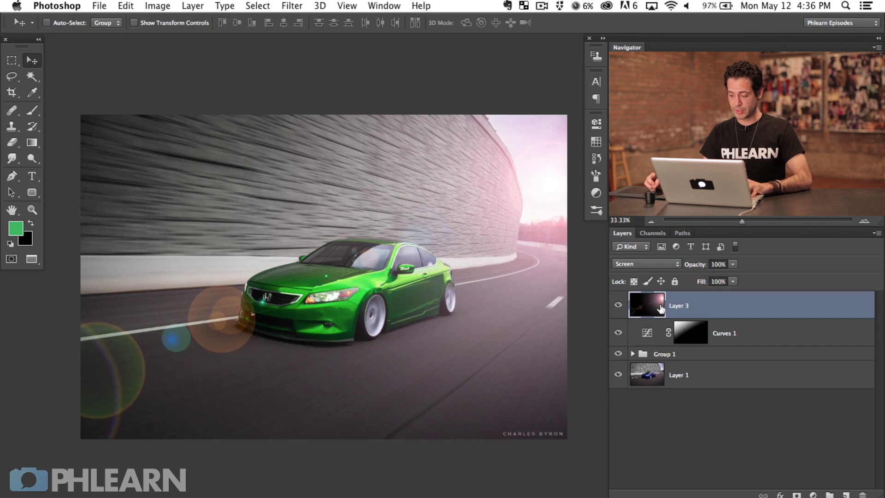
pyautogui.moveTo(471, 278); pyautogui.dragTo(414, 214)
pyautogui.press('super+z')
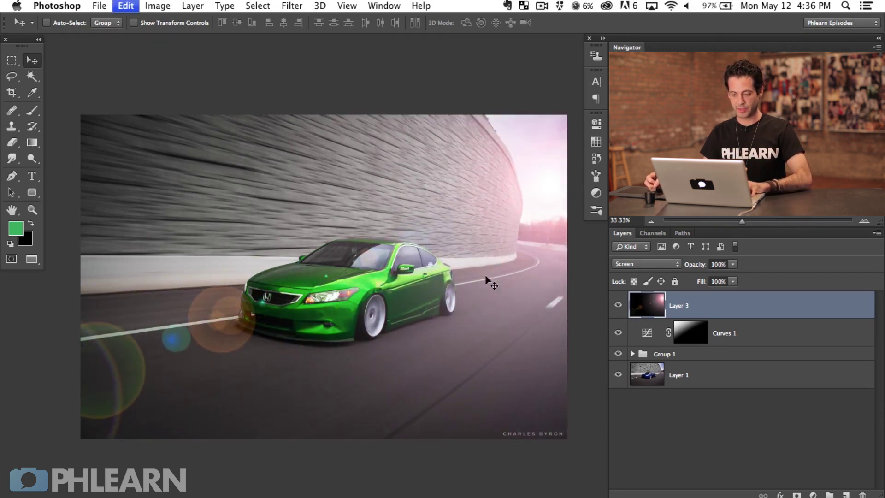
# Lower Layer 3's opacity to 88% and soften the lens flare with an 8.5-pixel Gaussian Blur
pyautogui.moveTo(698, 270); pyautogui.dragTo(689, 272)
pyautogui.press('super+alt+f')
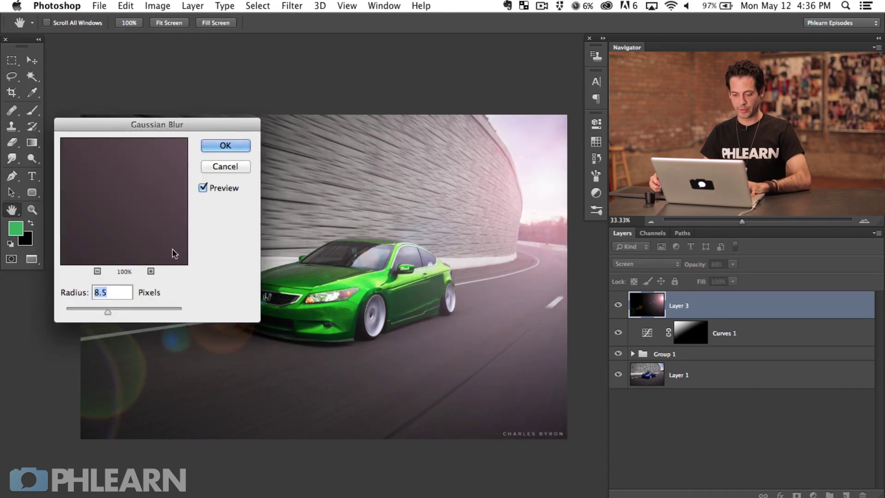
pyautogui.click(233, 146)
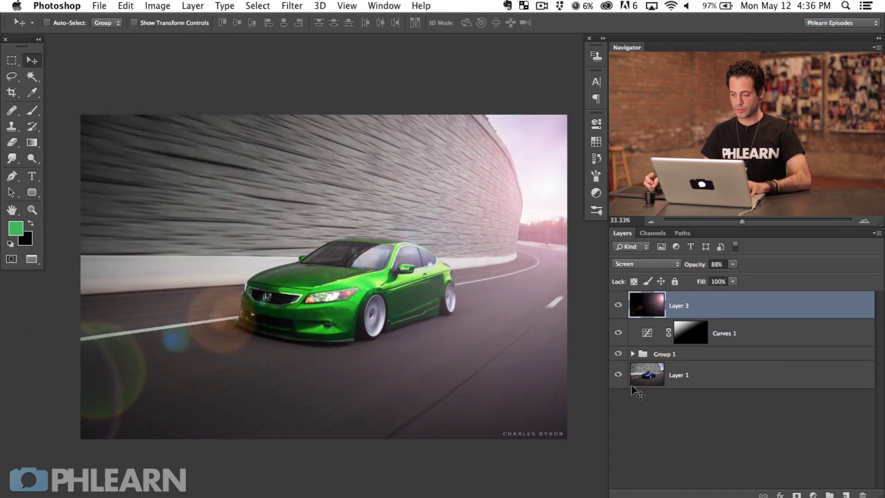
# Add a layer mask to Layer 3 and paint out the flare circles around the car's front with a soft black brush at size 655
pyautogui.click(781, 494)
pyautogui.press('b')
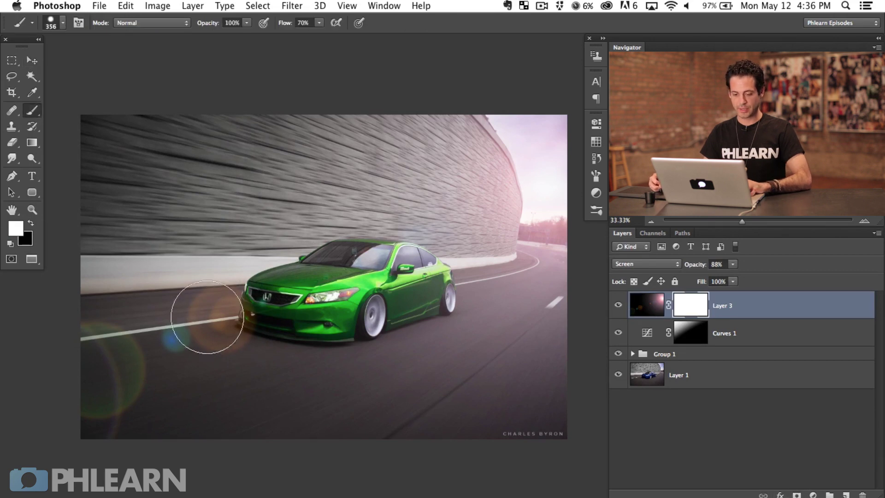
pyautogui.press(']')
pyautogui.press(']')
pyautogui.press(']')
pyautogui.press(']')
pyautogui.press('x')
pyautogui.moveTo(166, 322)
pyautogui.mouseDown()
pyautogui.moveTo(208, 301)
pyautogui.moveTo(205, 352)
pyautogui.moveTo(233, 344)
pyautogui.moveTo(110, 369)
pyautogui.moveTo(149, 347)
pyautogui.moveTo(133, 319)
pyautogui.moveTo(116, 359)
pyautogui.moveTo(250, 334)
pyautogui.moveTo(193, 346)
pyautogui.moveTo(121, 290)
pyautogui.moveTo(81, 400)
pyautogui.moveTo(308, 308)
pyautogui.moveTo(394, 281)
pyautogui.moveTo(419, 288)
pyautogui.mouseUp()
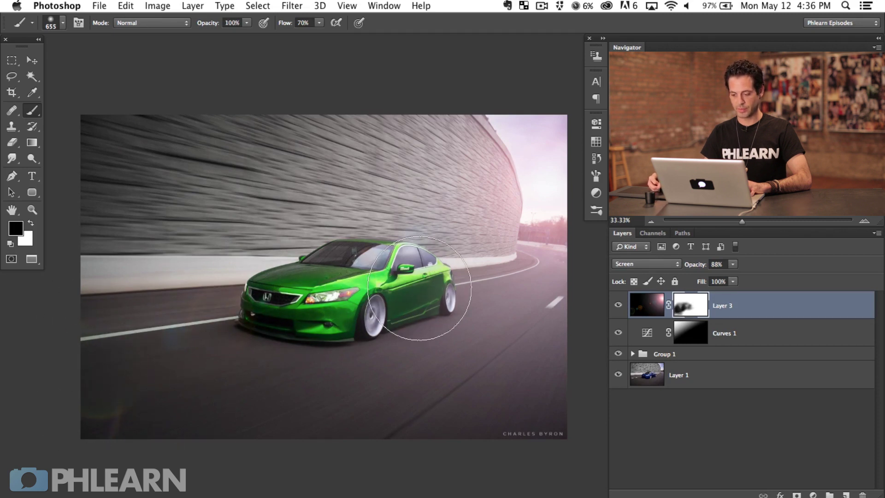
pyautogui.press('x')
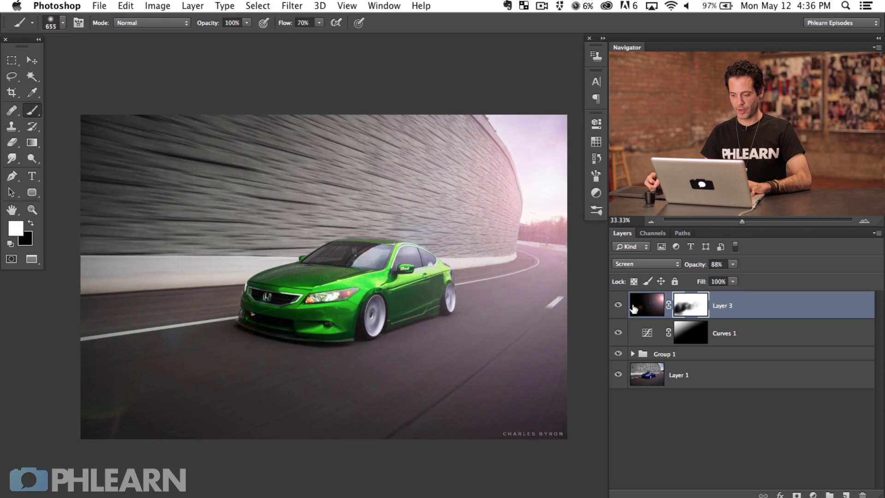
# Check the lens flare layer's visibility and lower its opacity to 82%
pyautogui.click(620, 306)
pyautogui.moveTo(706, 269); pyautogui.dragTo(698, 266)
pyautogui.press('Return')
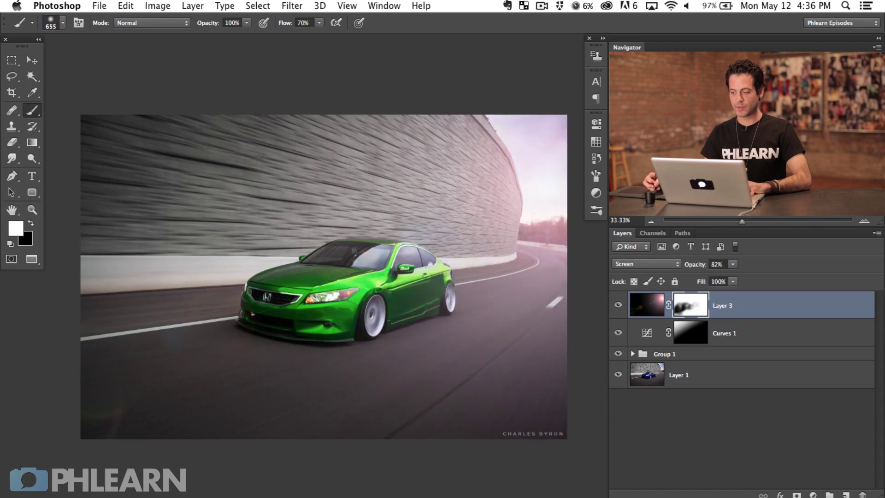
# Add a Color Balance adjustment layer above Layer 3 and set its highlights to Cyan–Red +10 and Yellow–Blue -18
pyautogui.click(813, 494)
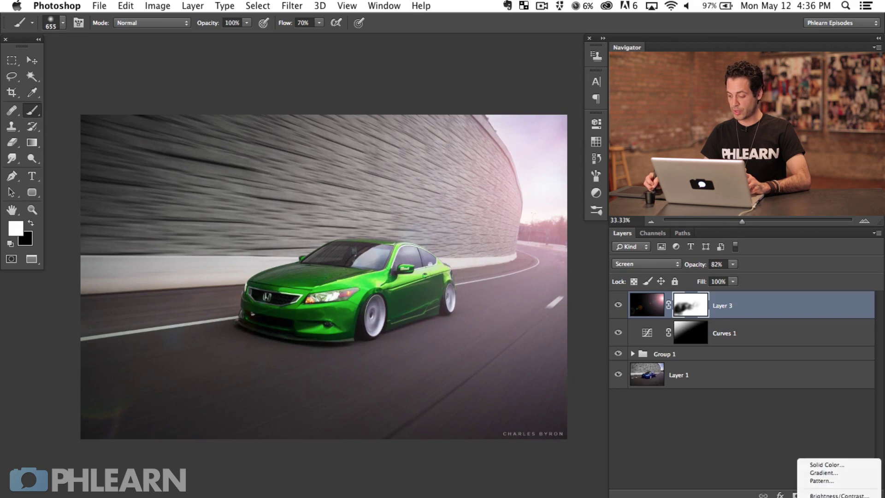
pyautogui.click(825, 492)
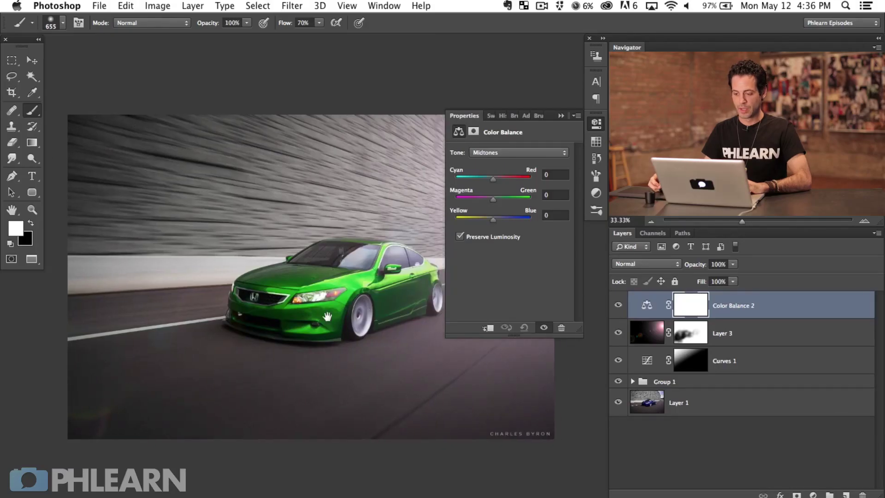
pyautogui.click(494, 152)
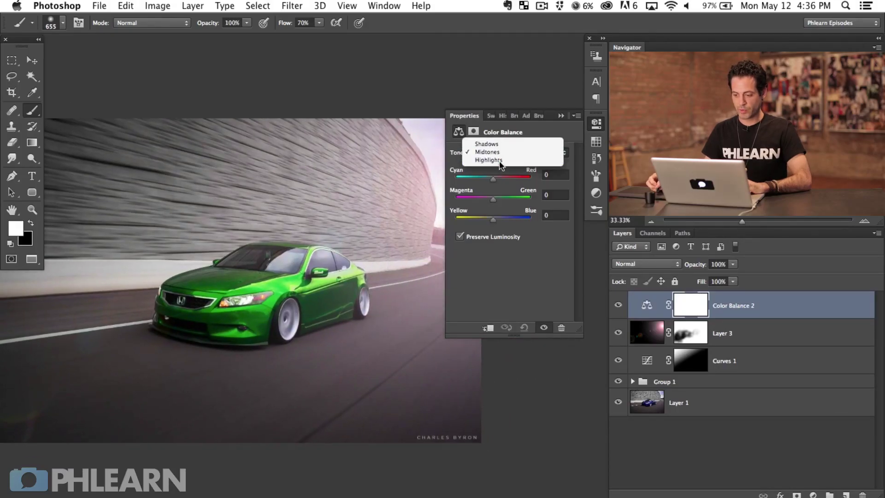
pyautogui.click(492, 162)
pyautogui.moveTo(493, 222); pyautogui.dragTo(489, 222)
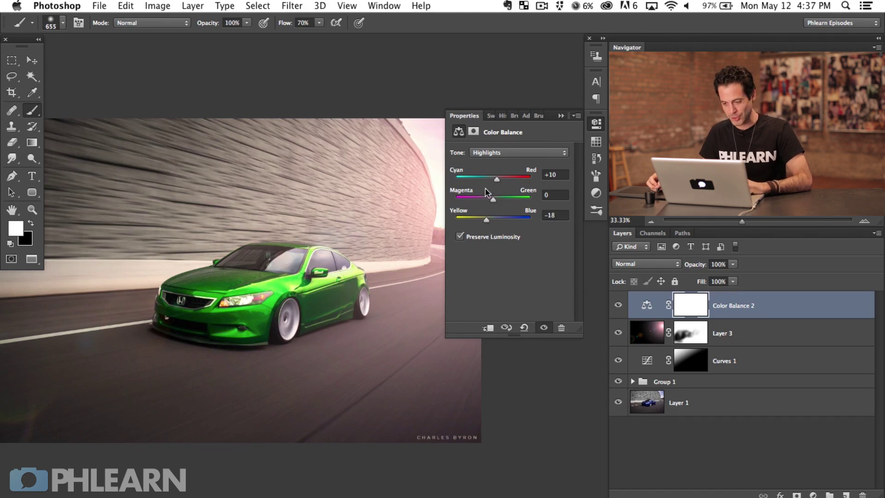
# Set the new Color Balance layer's shadows to Magenta–Green +8 and Yellow–Blue +19
pyautogui.click(487, 153)
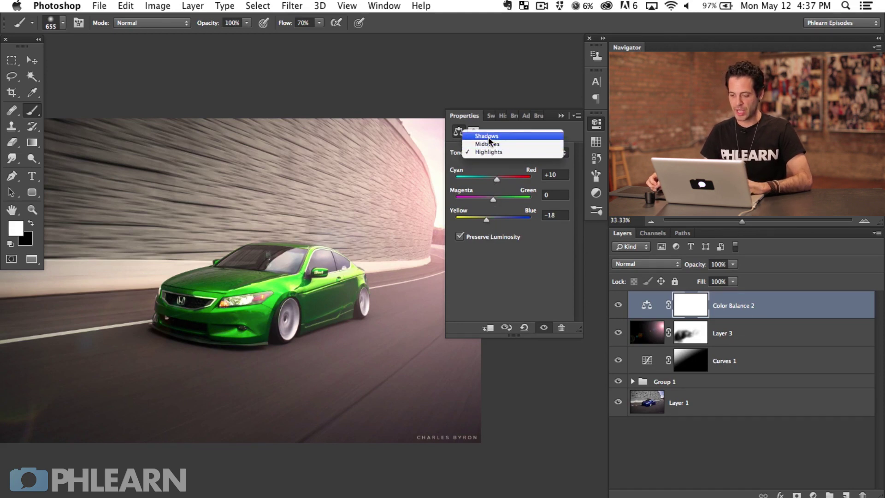
pyautogui.click(488, 136)
pyautogui.moveTo(496, 224); pyautogui.dragTo(499, 220)
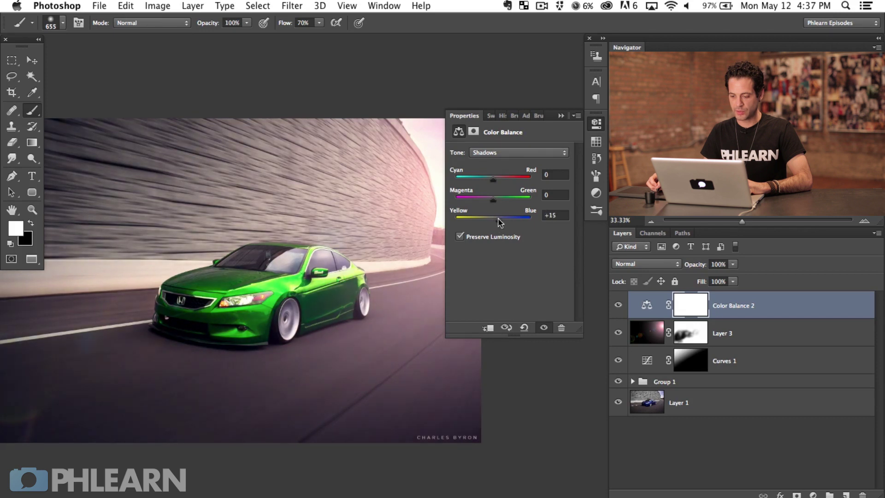
pyautogui.moveTo(495, 199); pyautogui.dragTo(495, 199)
# Select the lens flare image on Layer 3 and lower the layer's opacity to 74%
pyautogui.click(618, 332)
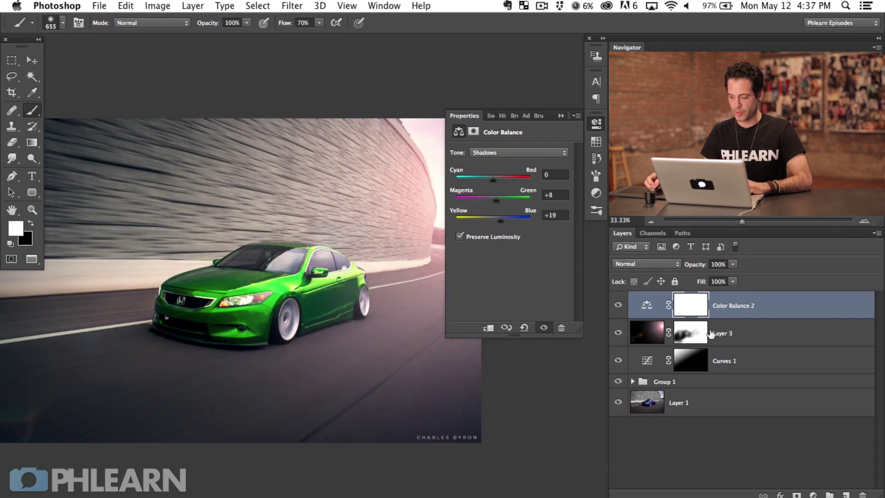
pyautogui.click(647, 332)
pyautogui.moveTo(691, 268); pyautogui.dragTo(690, 269)
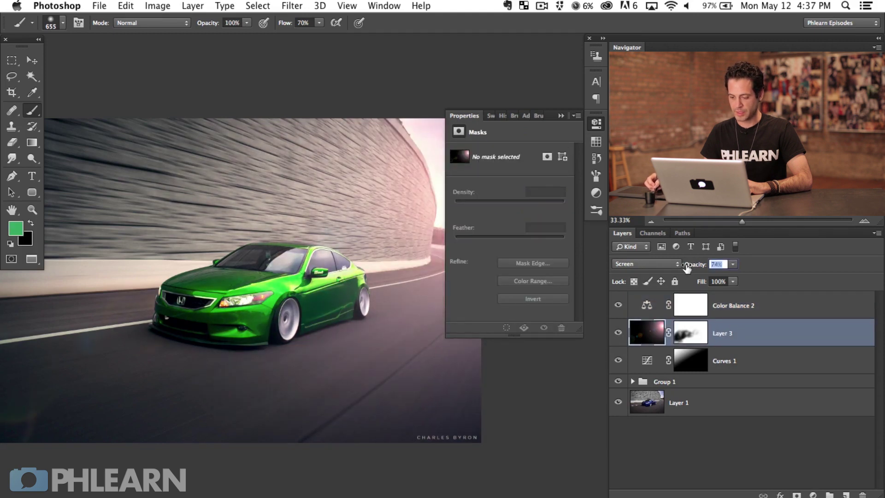
# Set the Color Balance 2 layer's midtones to Cyan–Red +10, Magenta–Green +8 and Yellow–Blue -5
pyautogui.click(647, 305)
pyautogui.click(500, 153)
pyautogui.click(499, 155)
pyautogui.click(491, 218)
pyautogui.moveTo(497, 197); pyautogui.dragTo(493, 197)
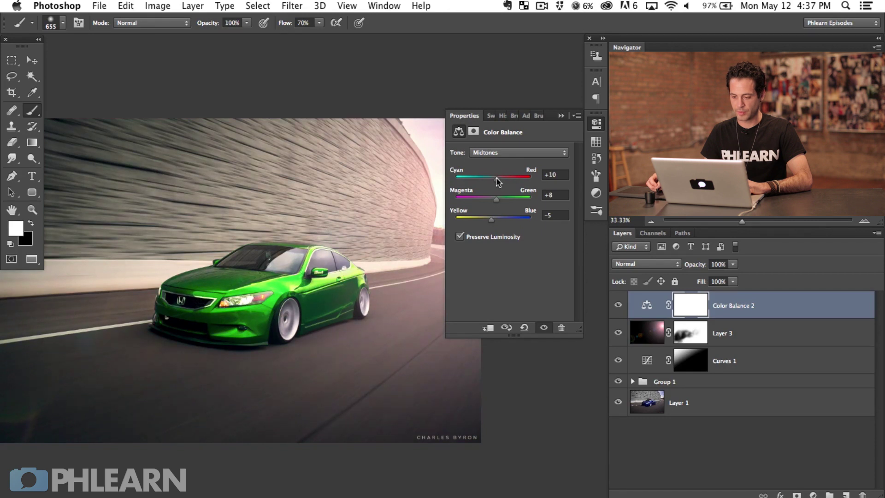
# Compare the whole image with and without the Color Balance 2 layer, leaving the layer visible
pyautogui.moveTo(275, 338); pyautogui.dragTo(353, 346)
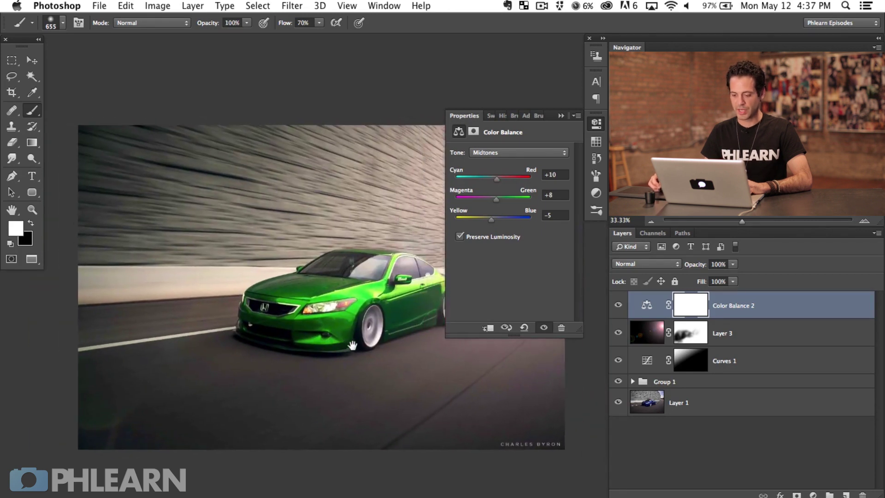
pyautogui.click(595, 143)
pyautogui.click(618, 306)
pyautogui.click(618, 305)
pyautogui.click(618, 306)
pyautogui.click(618, 306)
pyautogui.click(618, 306)
pyautogui.click(618, 306)
pyautogui.click(618, 307)
pyautogui.click(618, 306)
# Group the layers from Color Balance 2 down to Curves 1, and compare the image with that group hidden and shown
pyautogui.keyDown('shift'); pyautogui.click(766, 366); pyautogui.keyUp('shift')
pyautogui.press('super+g')
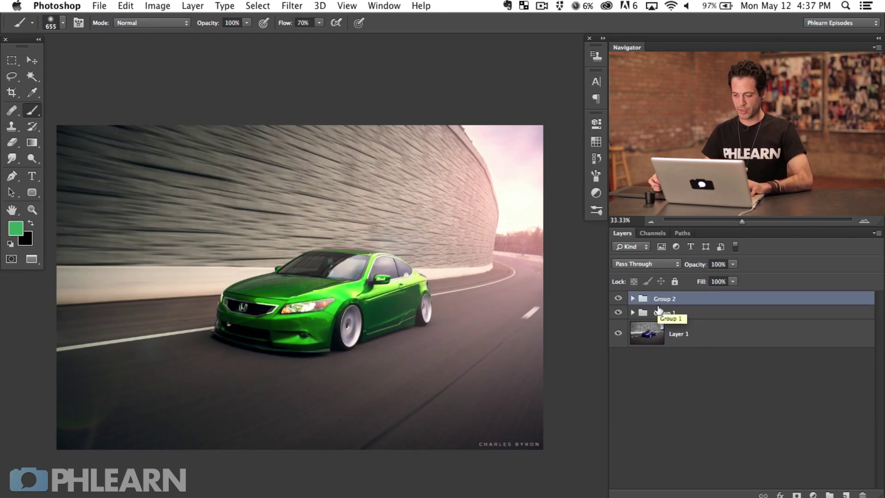
pyautogui.press('super+comma')
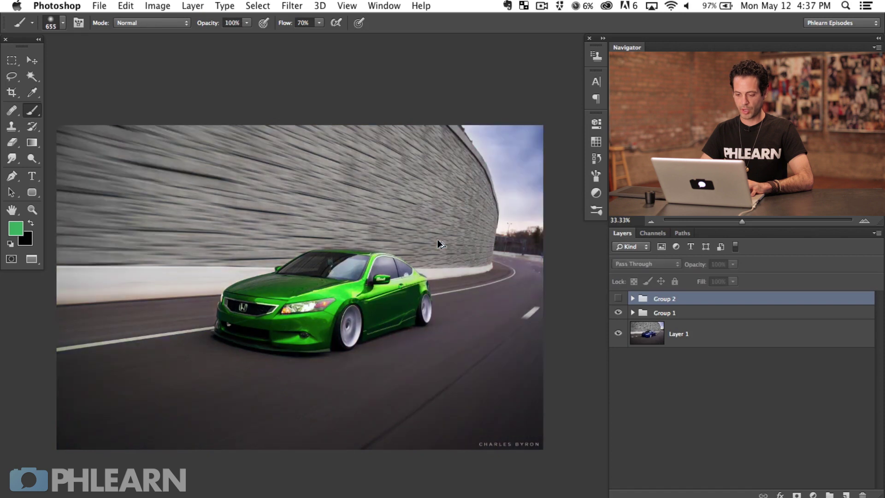
pyautogui.press('super+comma')
pyautogui.press('super+comma')
pyautogui.press('super+comma')
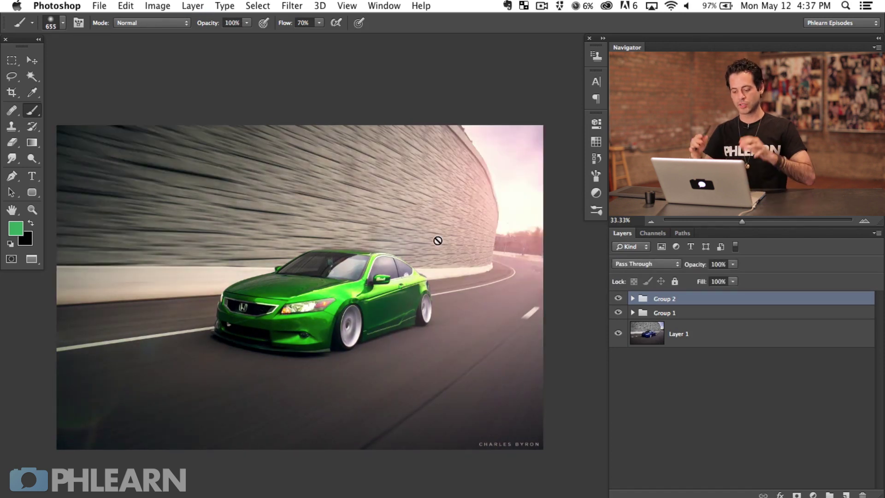
pyautogui.press('super+comma')
pyautogui.press('super+comma')
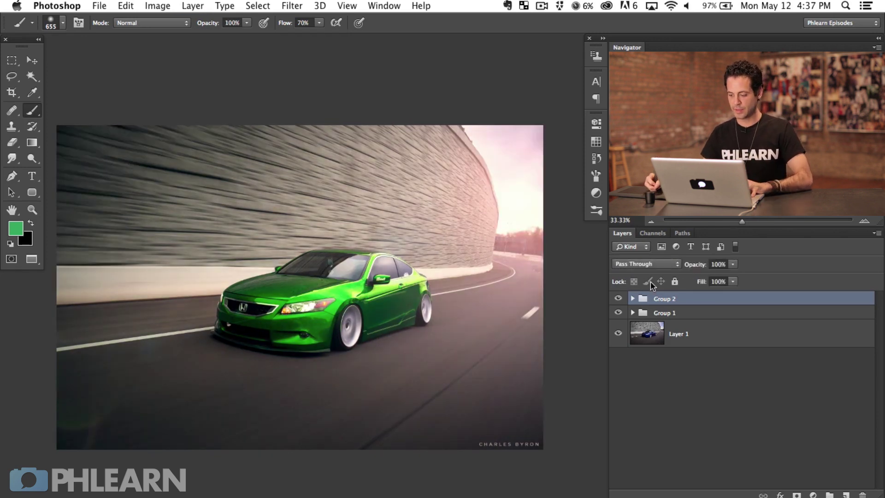
# Check the effect of Group 1 by hiding and showing it, and combine it with Group 2 in a new group
pyautogui.click(619, 313)
pyautogui.click(618, 313)
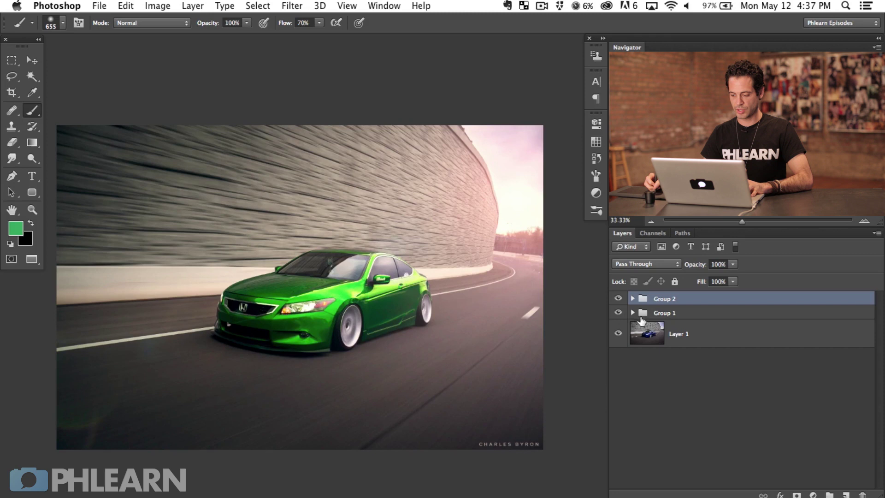
pyautogui.keyDown('shift'); pyautogui.click(701, 315); pyautogui.keyUp('shift')
pyautogui.press('super+g')
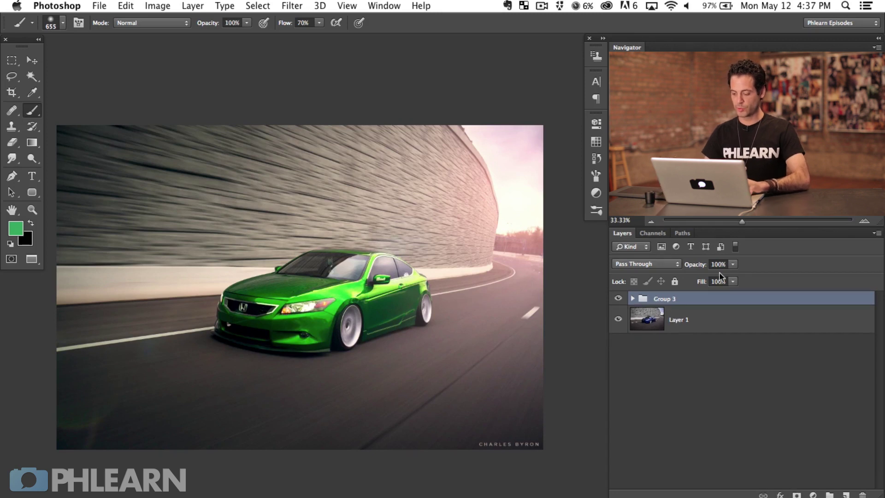
# View the enlarged image in full screen and compare the original with the finished edit by hiding and showing the combined group
pyautogui.press('super+plus')
pyautogui.press('f')
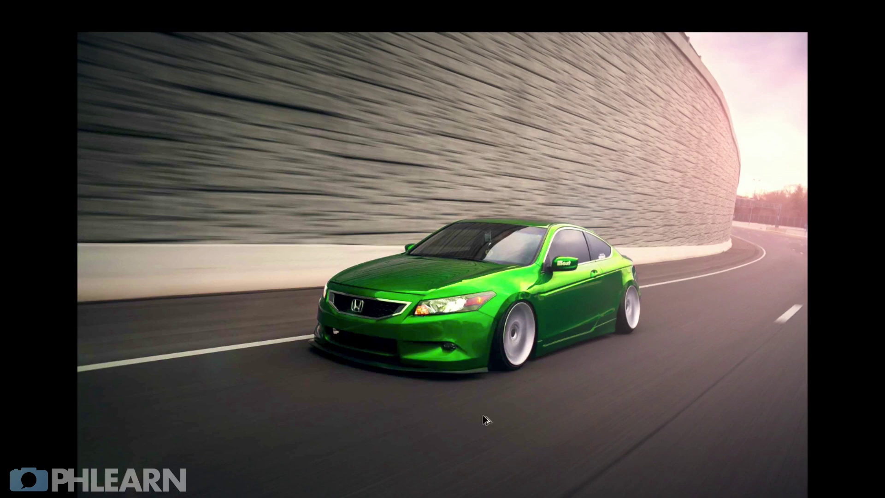
pyautogui.press('super+comma')
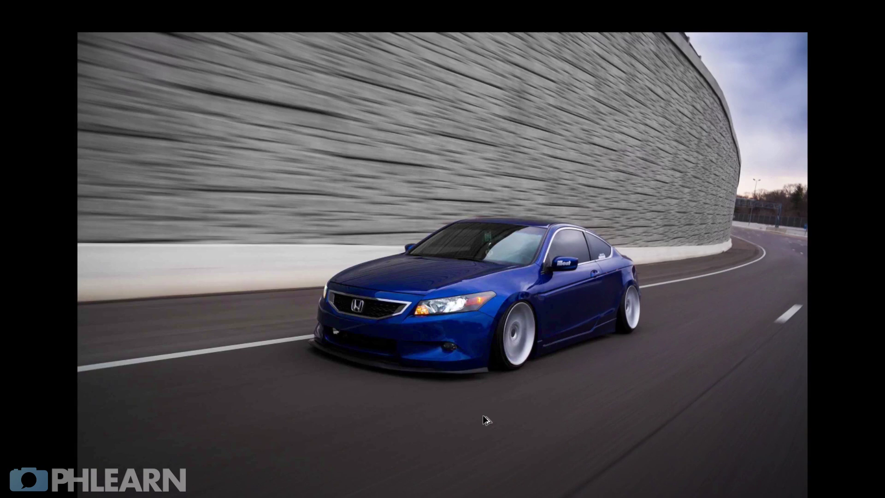
pyautogui.press('super+comma')
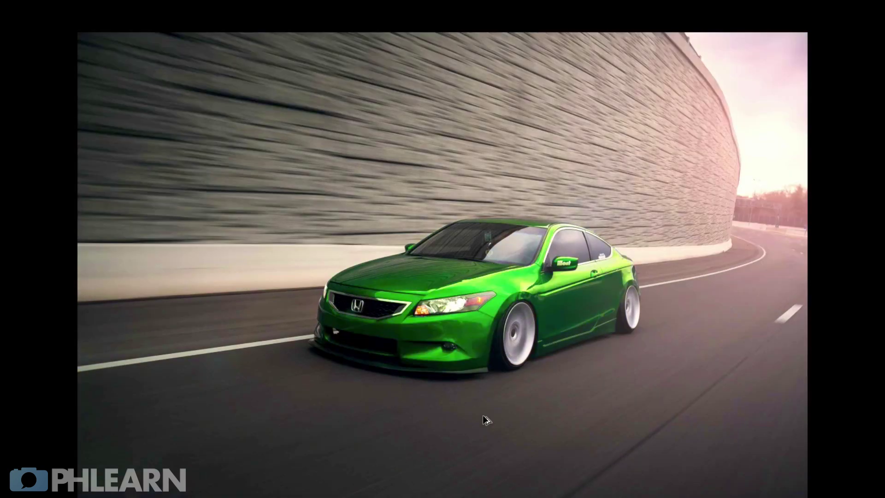
pyautogui.press('super+comma')
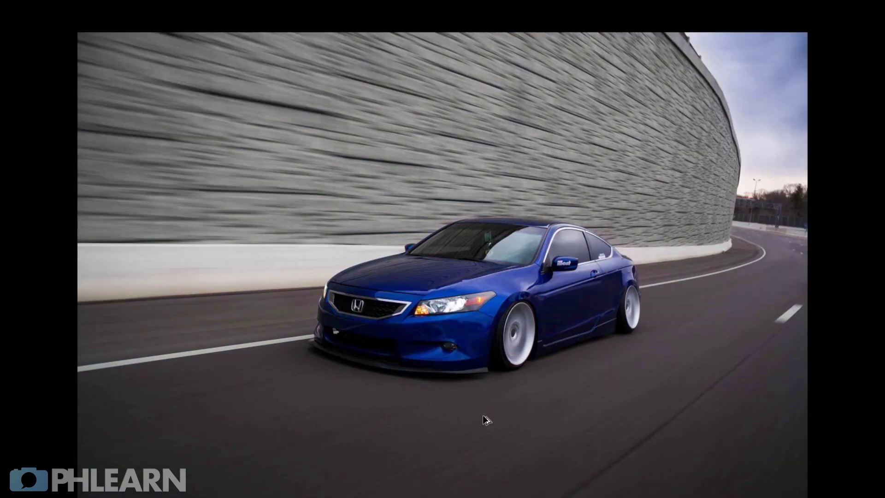
pyautogui.press('super+comma')
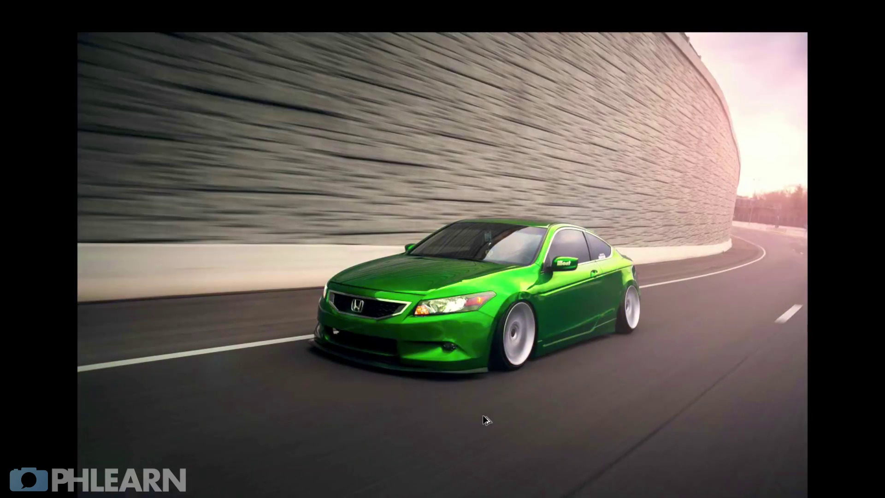